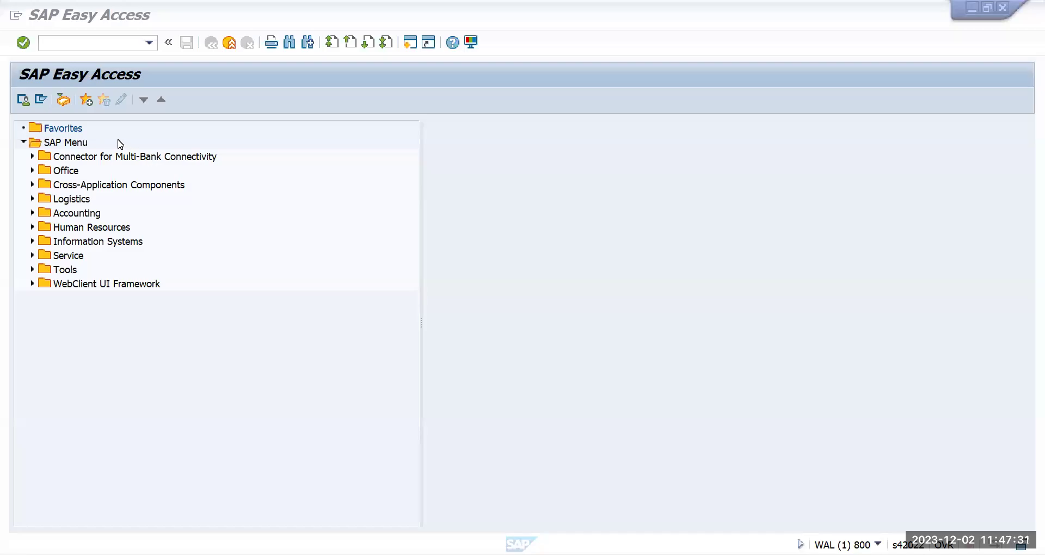
Start a new TMVEL asset in TMUS with AS01 and describe it as Tata TIAGO R001.
click(106, 45)
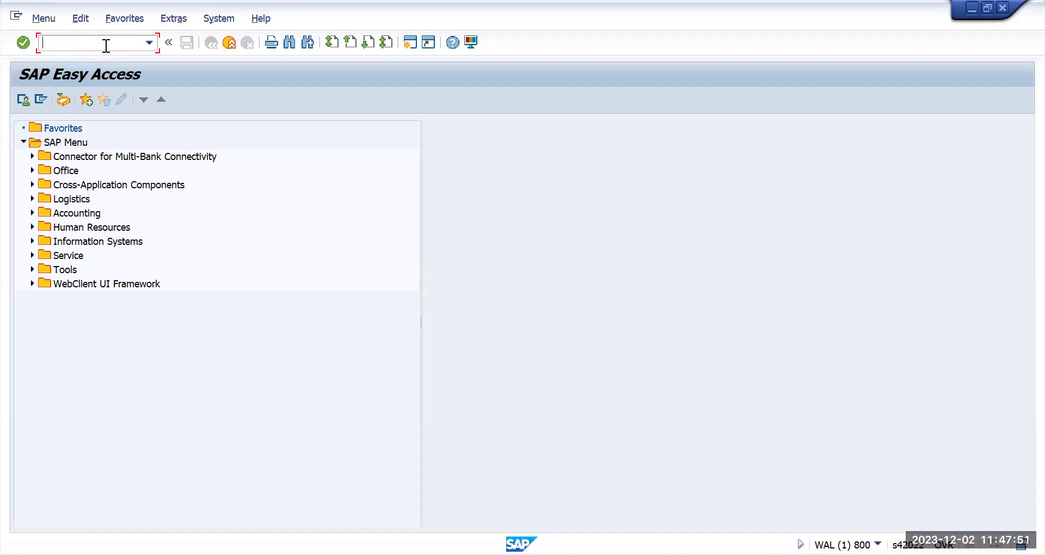
text(as01)
key(Return)
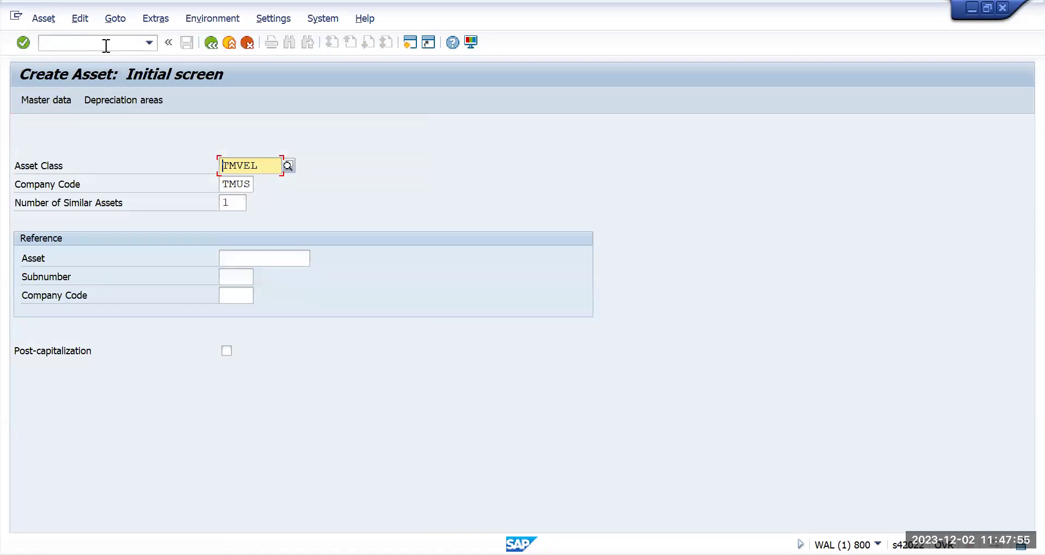
key(Return)
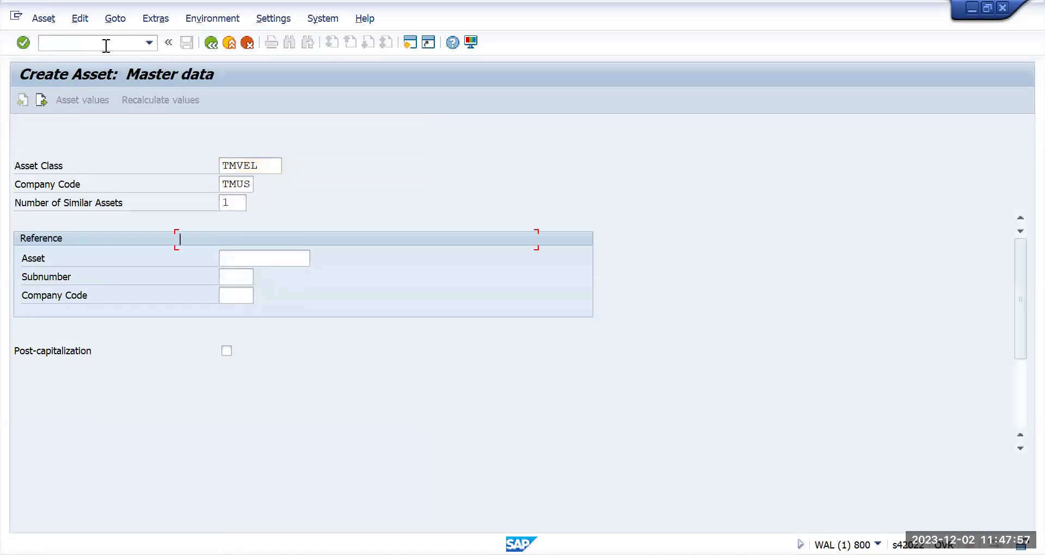
key(Down)
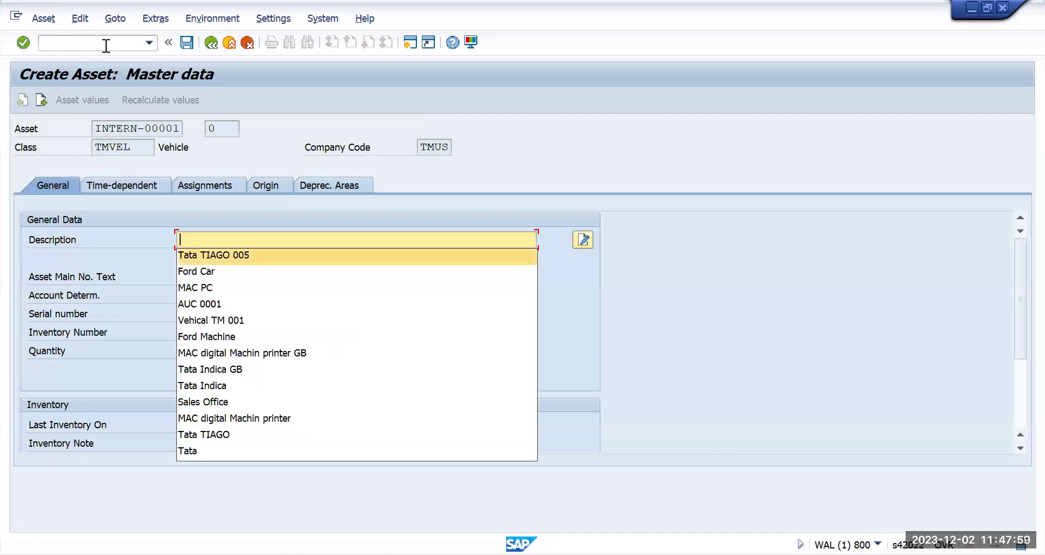
key(Return)
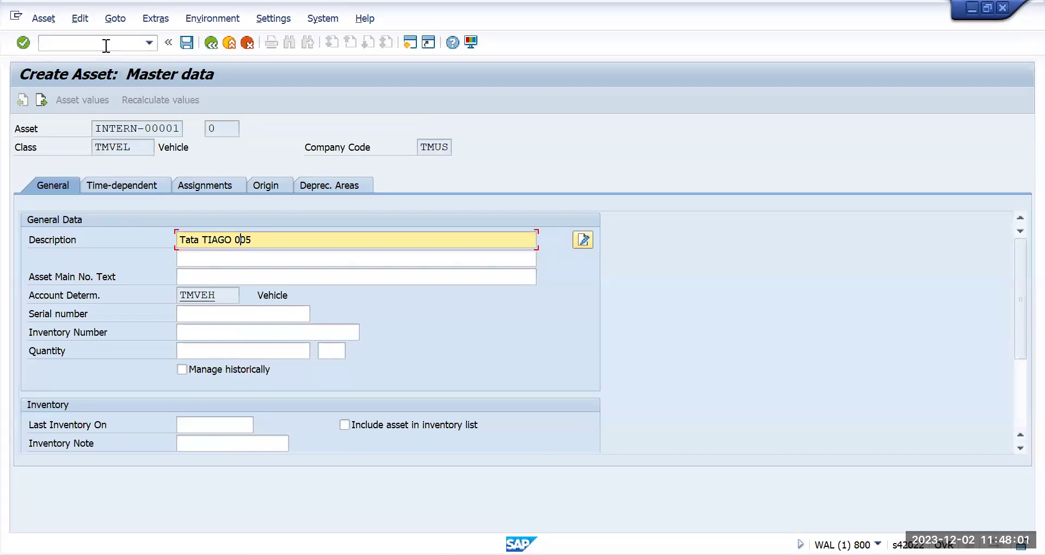
key(BackSpace)
key(BackSpace)
key(BackSpace)
text(R001)
key(Tab)
key(Tab)
key(Tab)
key(Tab)
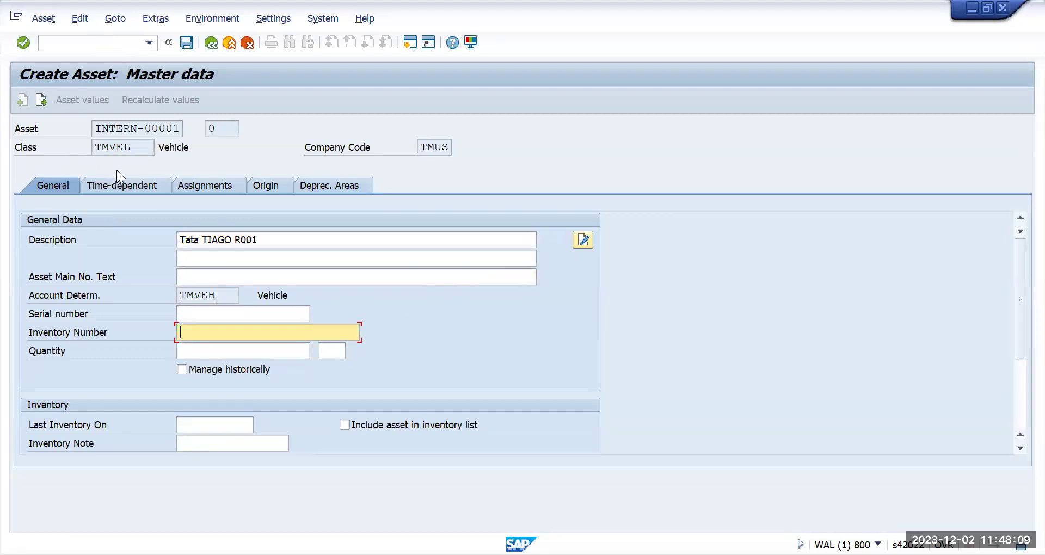
Assign cost center USRENT in the asset's time-dependent data.
click(123, 187)
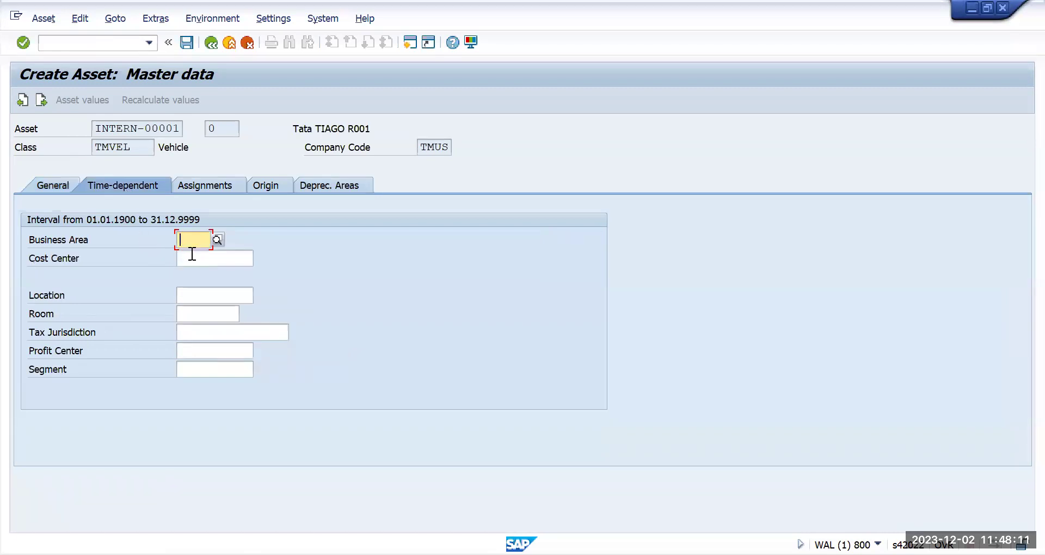
click(192, 256)
double_click(193, 254)
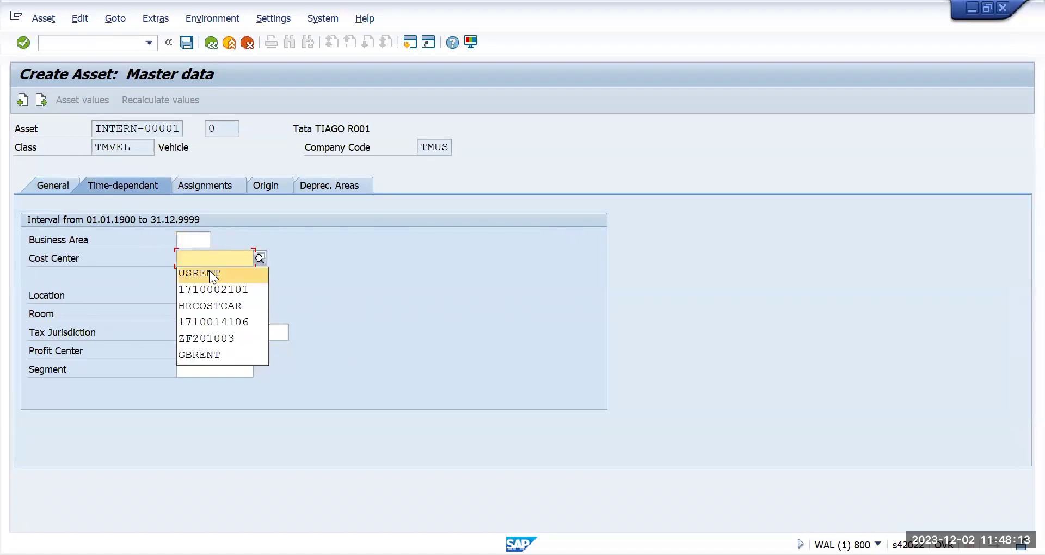
click(209, 270)
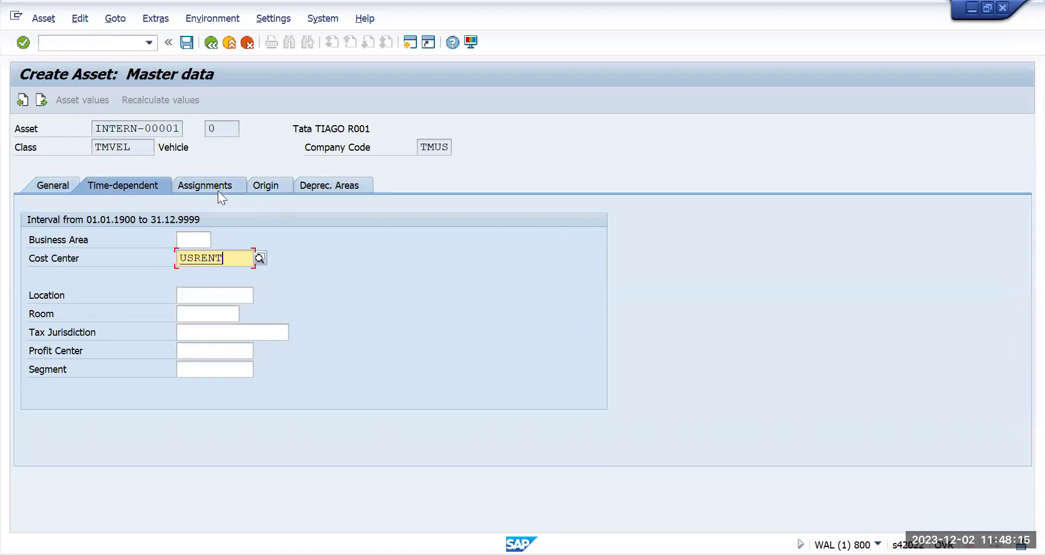
click(318, 185)
Set the depreciation start date to 01.12.2023 for areas 01 and 02.
click(380, 258)
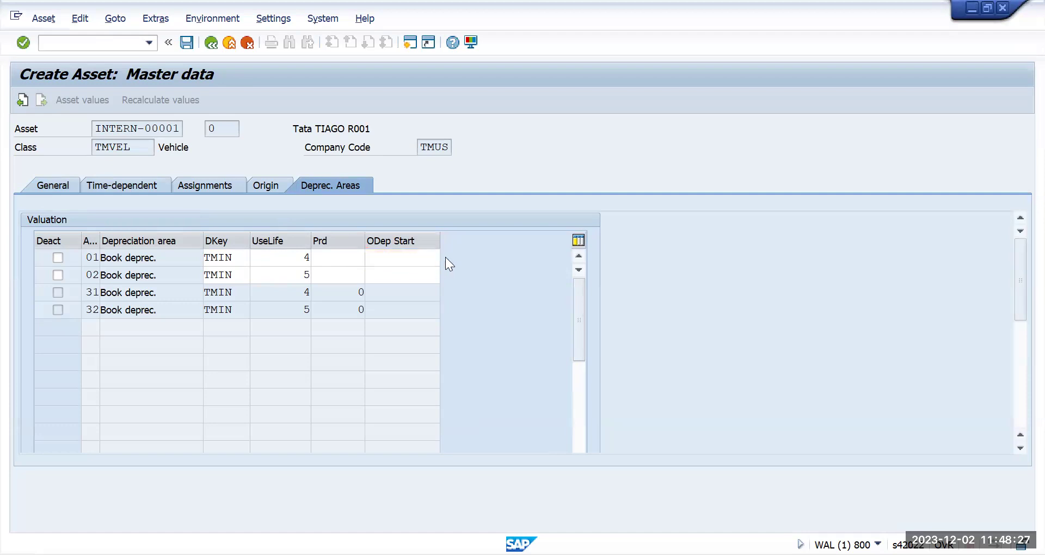
key(F4)
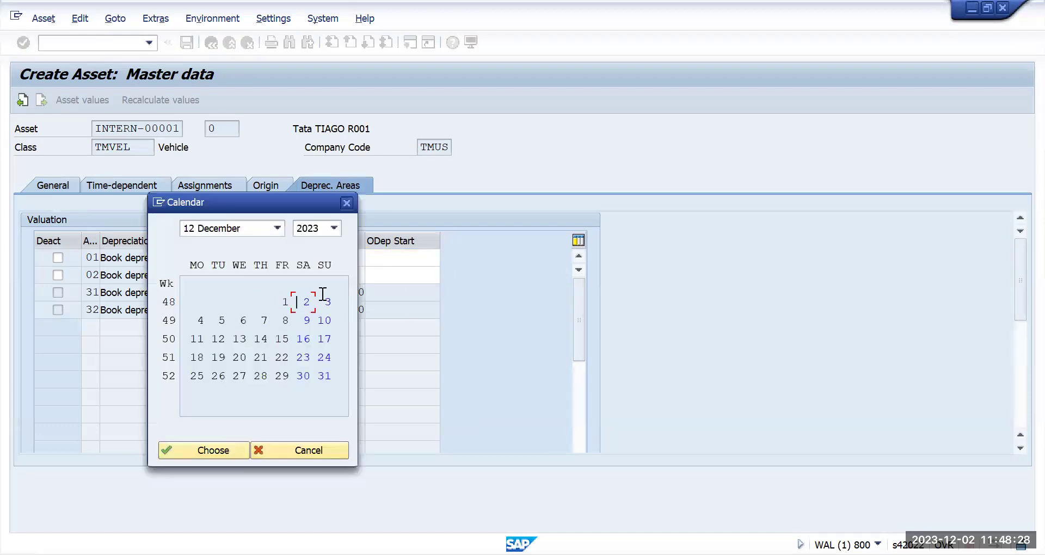
double_click(285, 302)
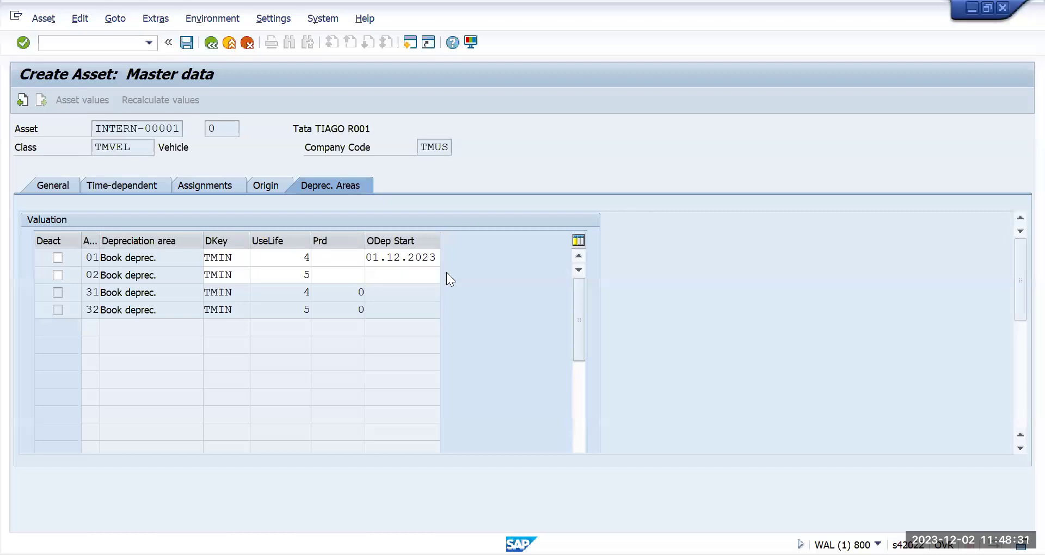
key(F4)
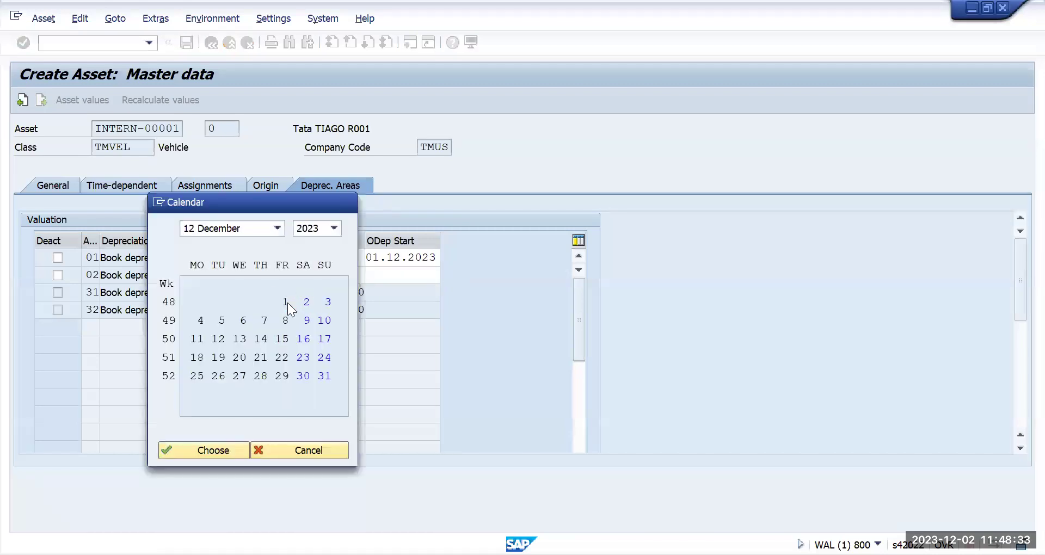
double_click(287, 303)
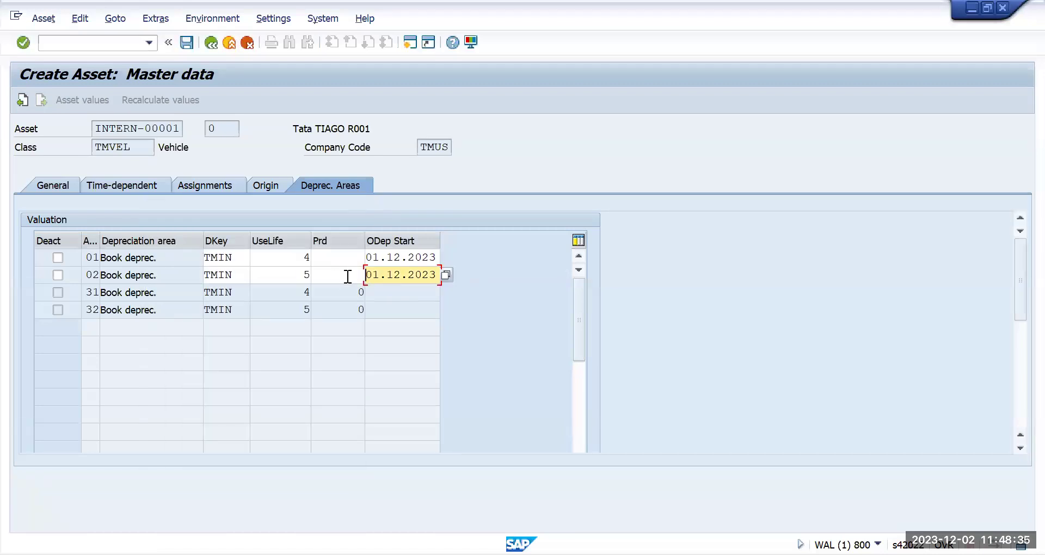
Check and save the new asset, creating asset 1000003.
key(ctrl+s)
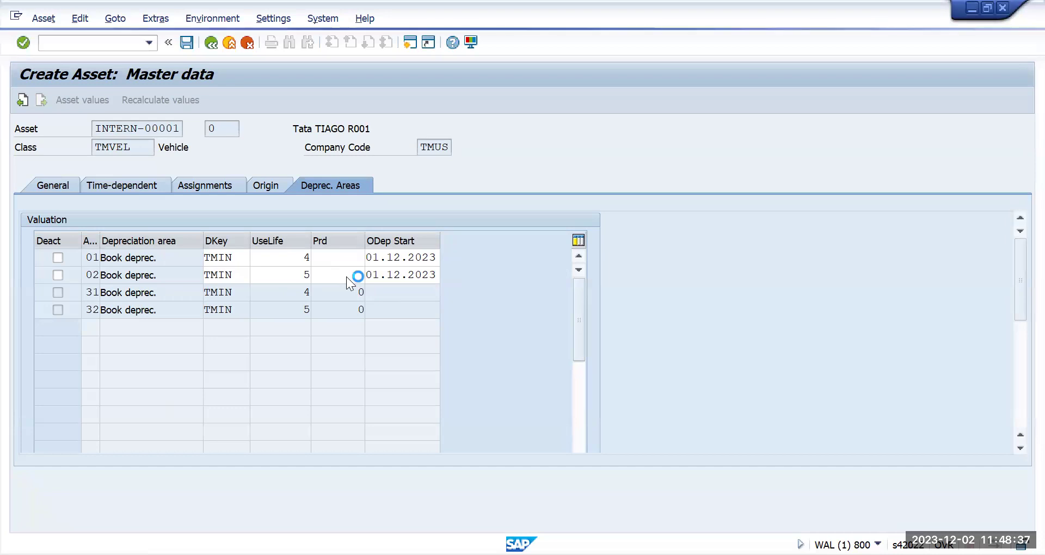
click(347, 353)
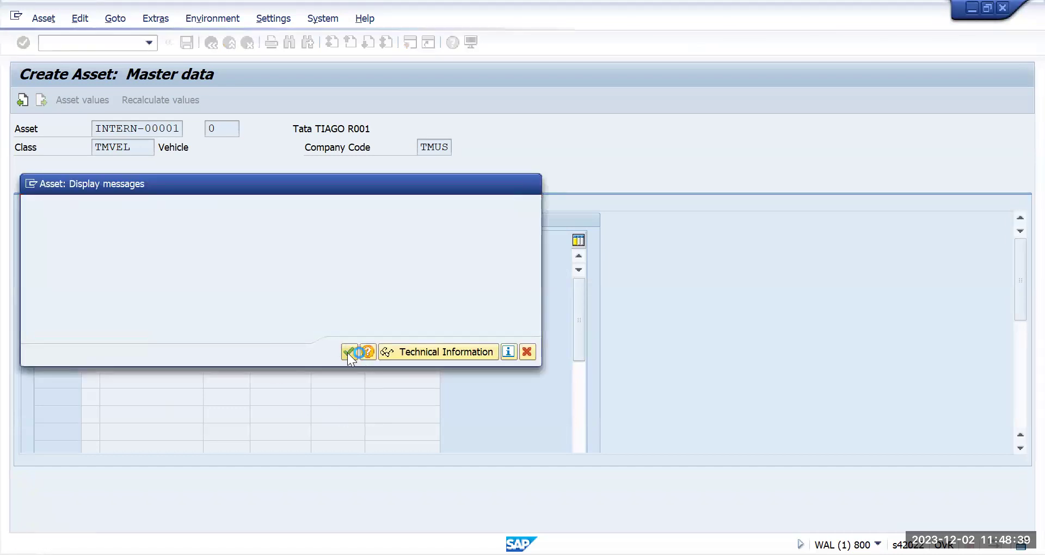
click(347, 353)
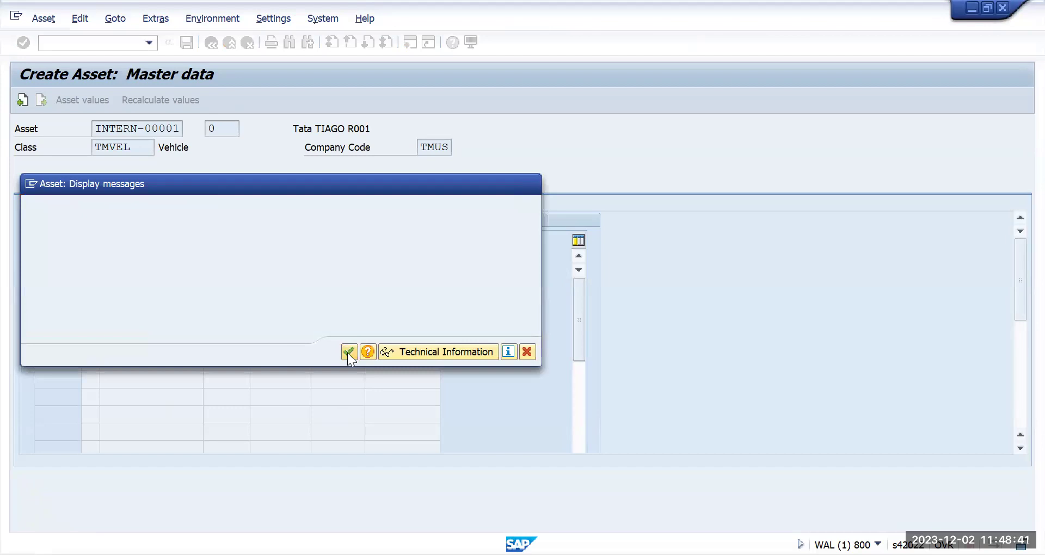
click(186, 42)
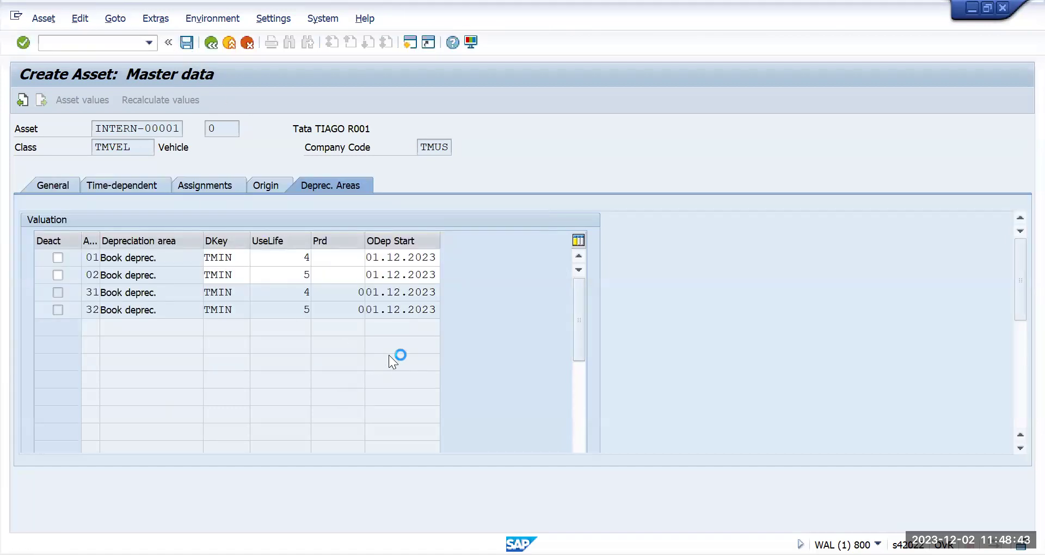
click(343, 352)
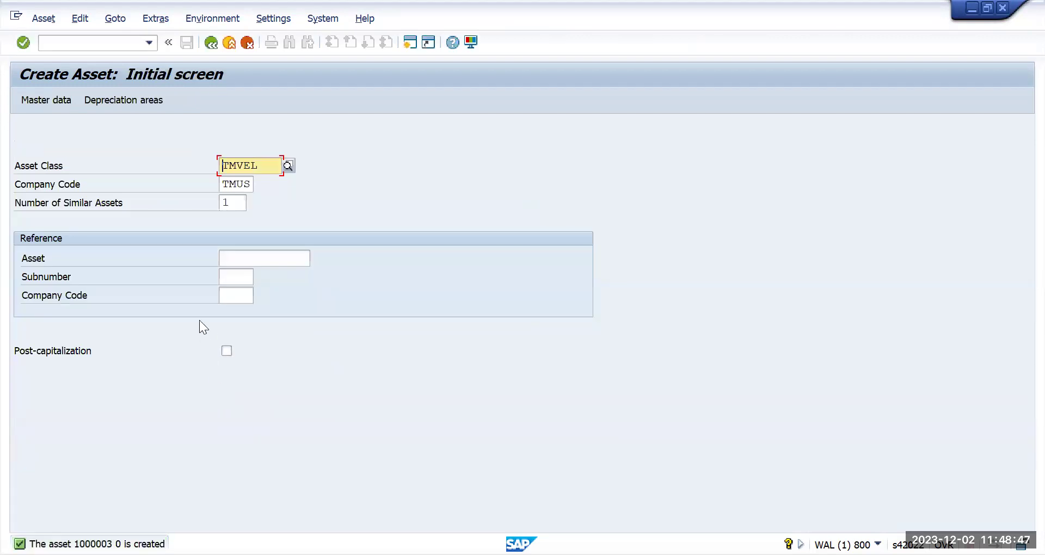
Display asset 1000003's master data with /nAS03.
key(F1)
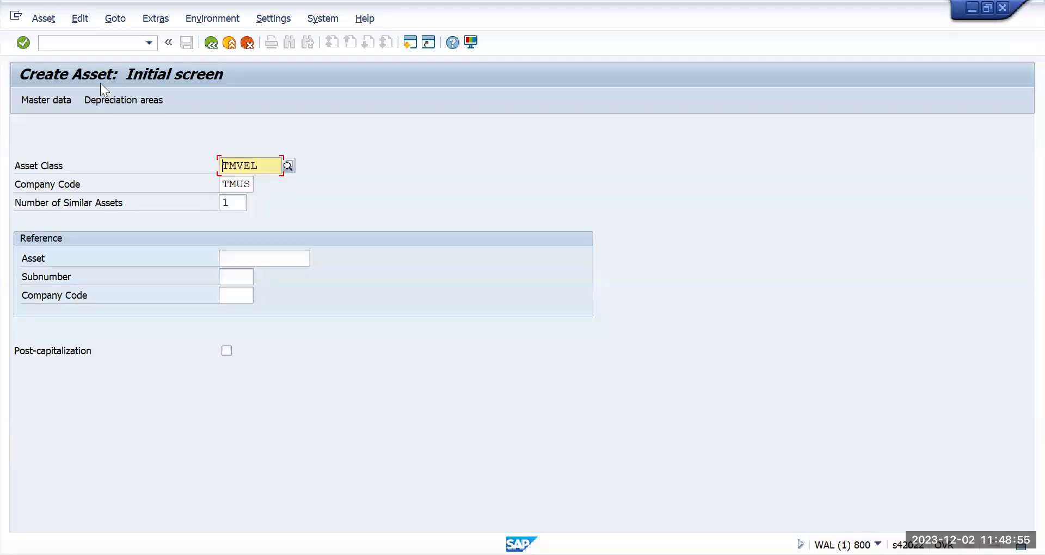
click(92, 47)
text(/)
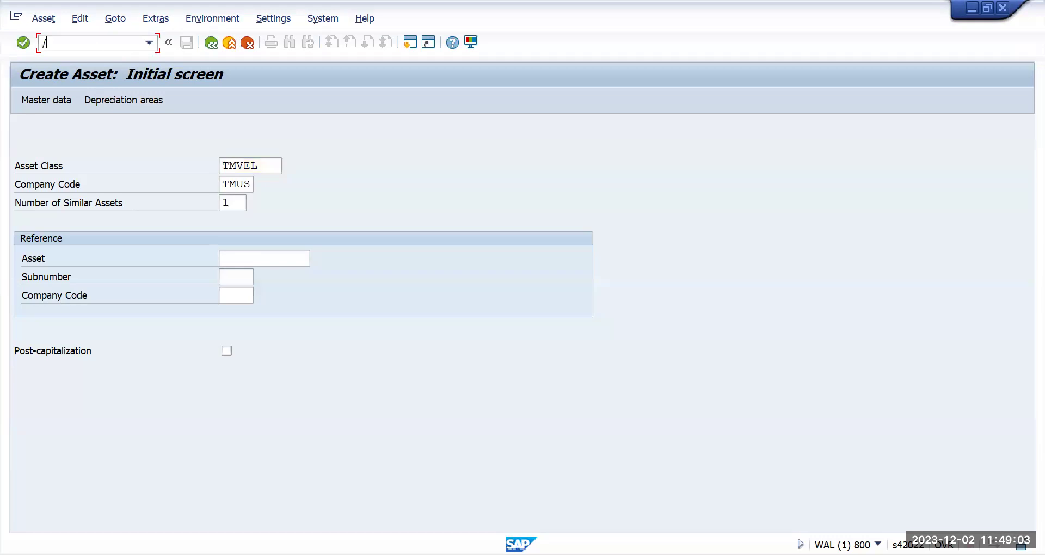
text(nAS03)
key(Return)
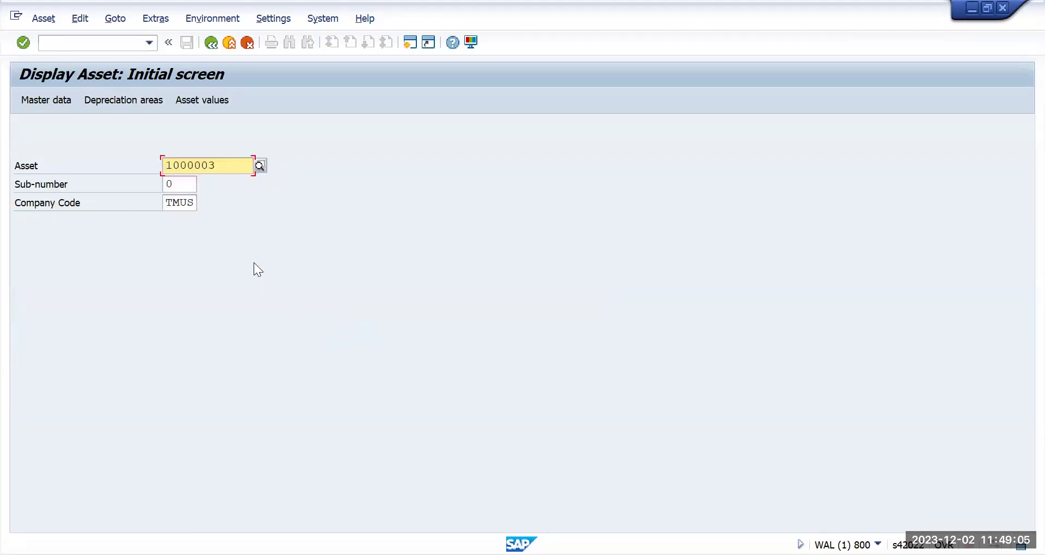
key(Return)
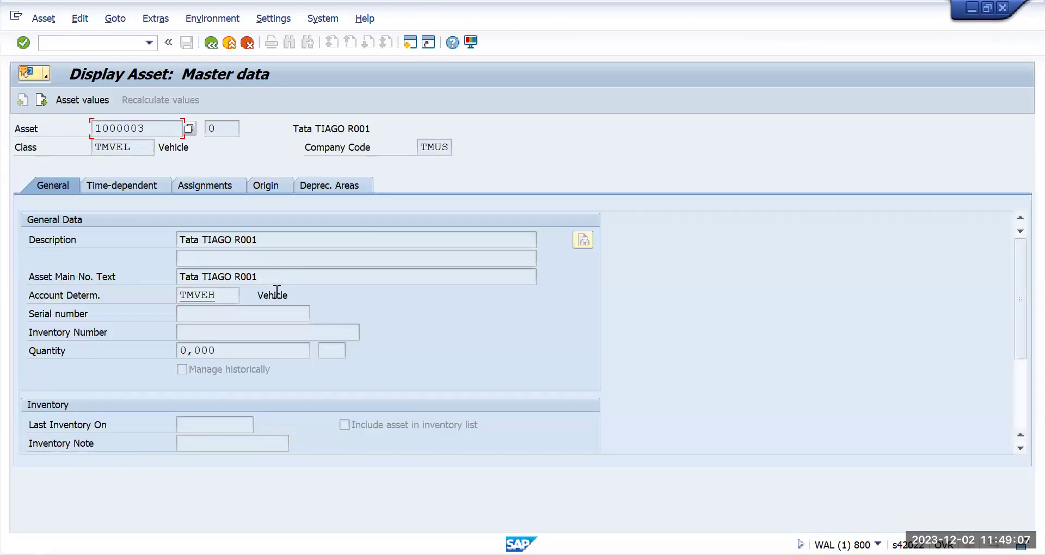
Verify the Capitalized On date under Posting information is still empty.
click(1018, 379)
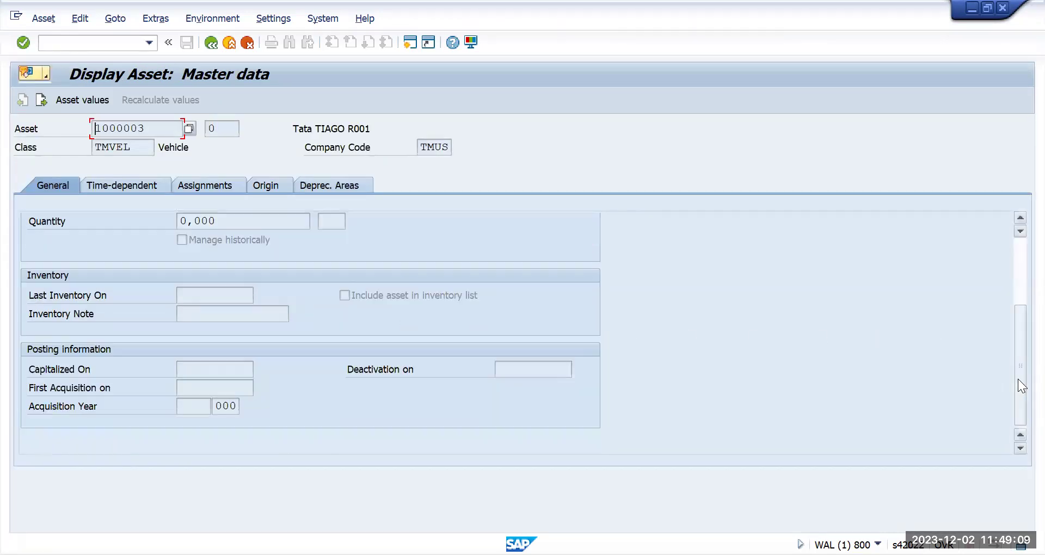
click(191, 369)
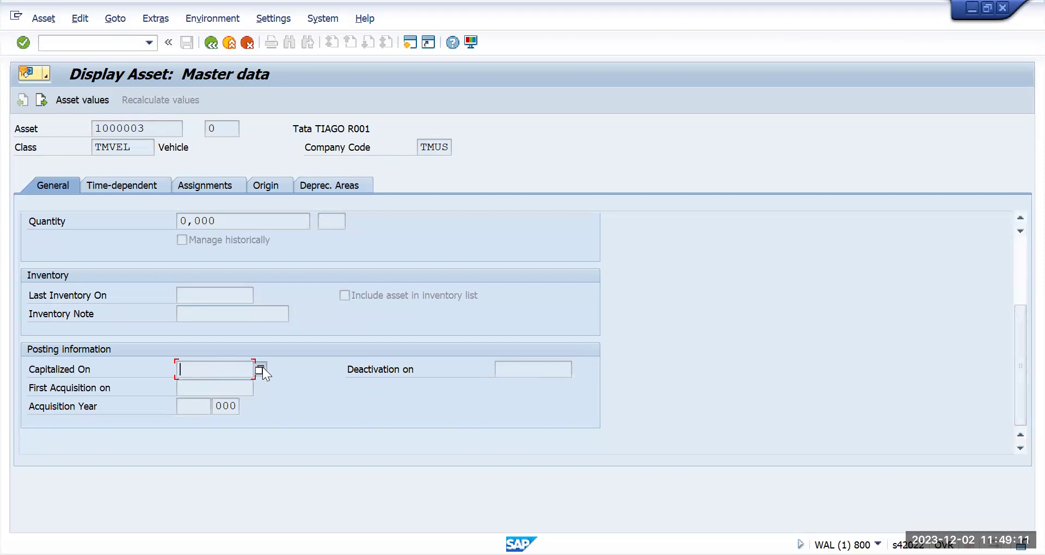
click(74, 42)
Open asset 1000003 in the Asset Explorer (AW01N) and confirm no 2023 values.
text(/n)
key(Return)
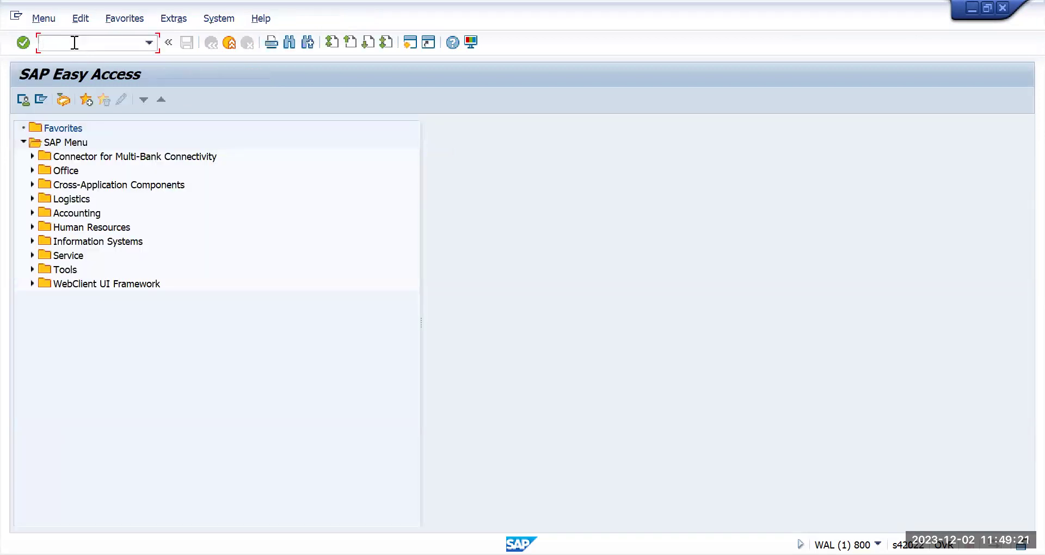
text(aw01n)
key(Return)
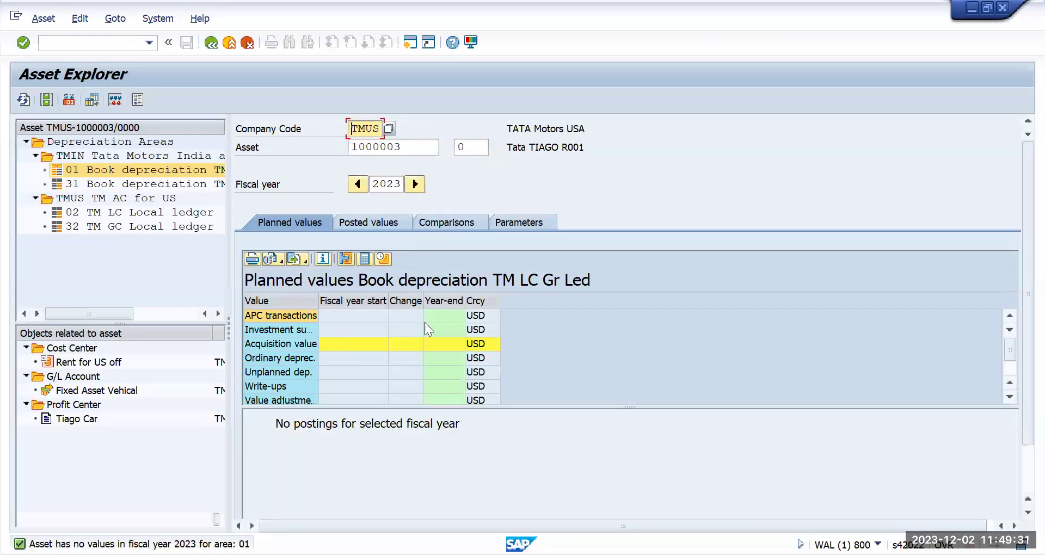
Leave the Asset Explorer with /n and return to SAP Easy Access.
click(75, 42)
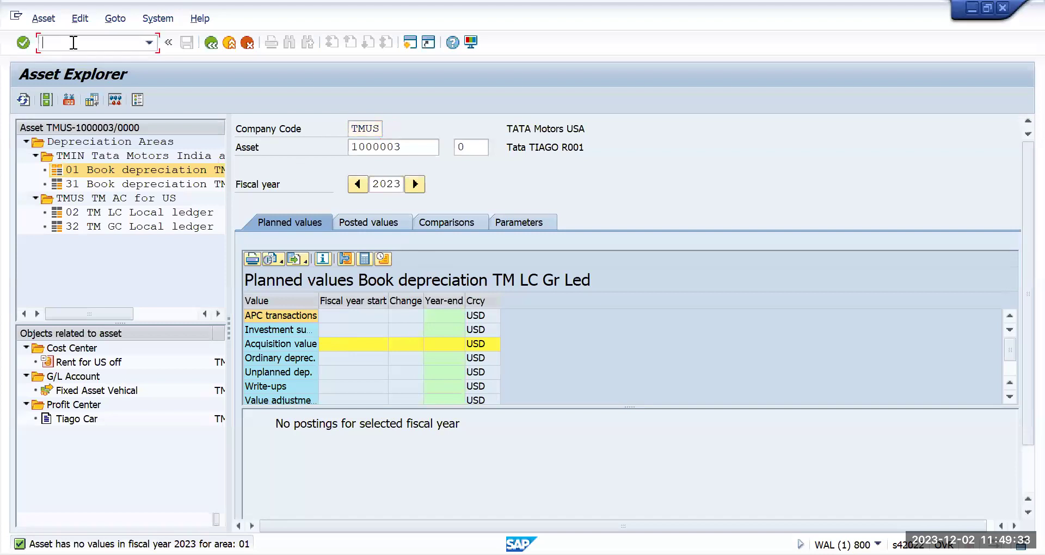
text(/n)
key(Return)
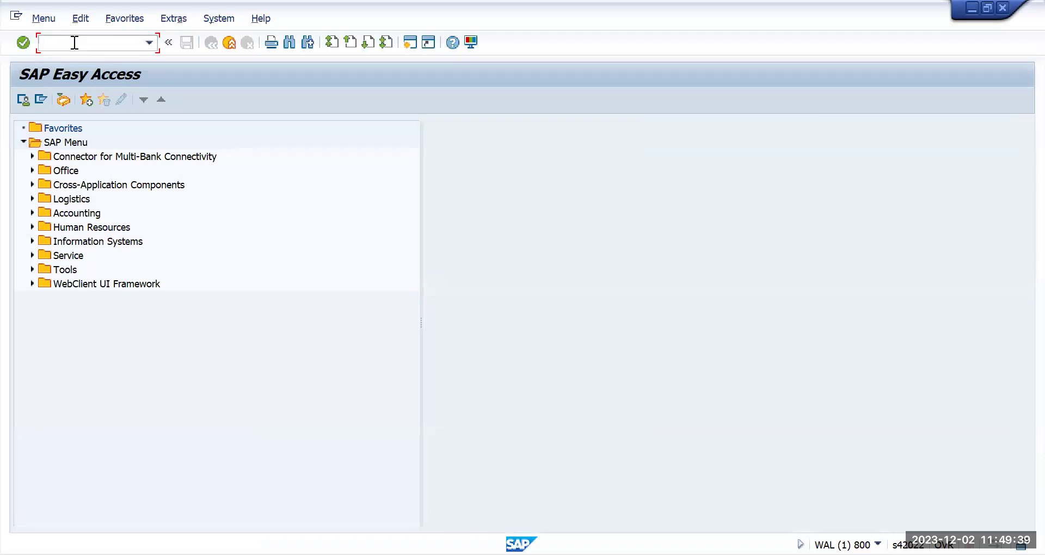
Start a standard purchase order with ME21N for supplier Apple INC.
text(a)
key(BackSpace)
text(me21n)
key(Return)
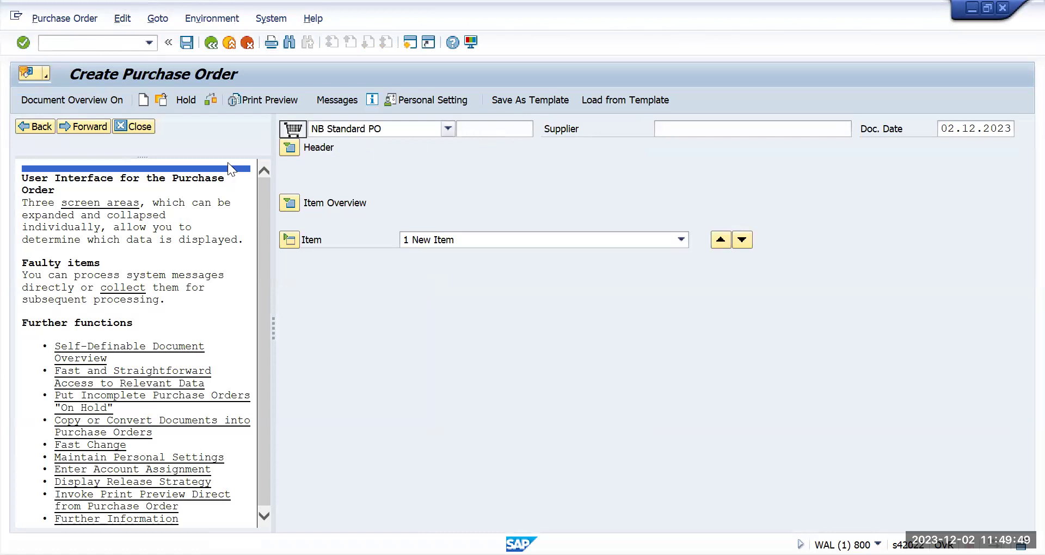
click(142, 127)
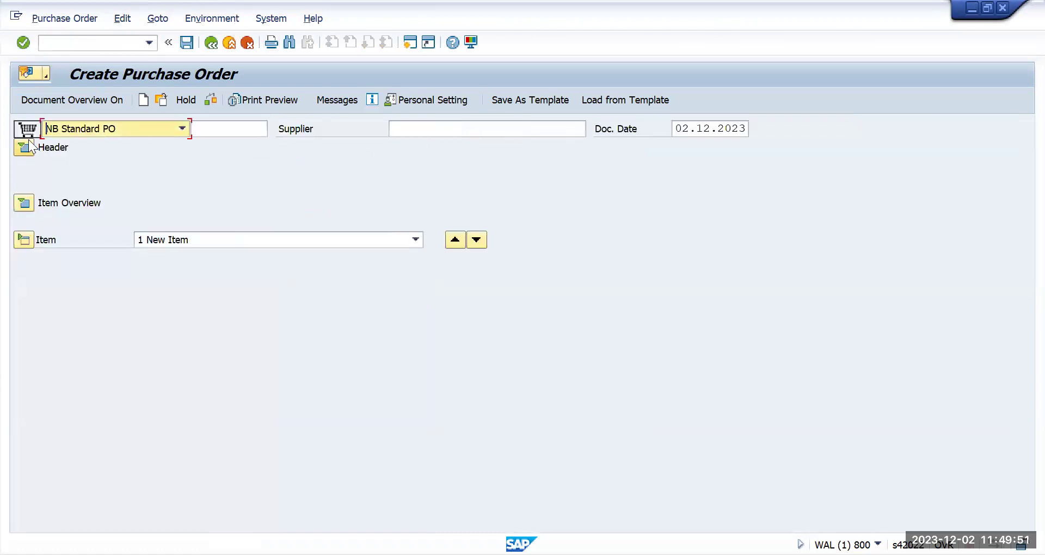
click(412, 126)
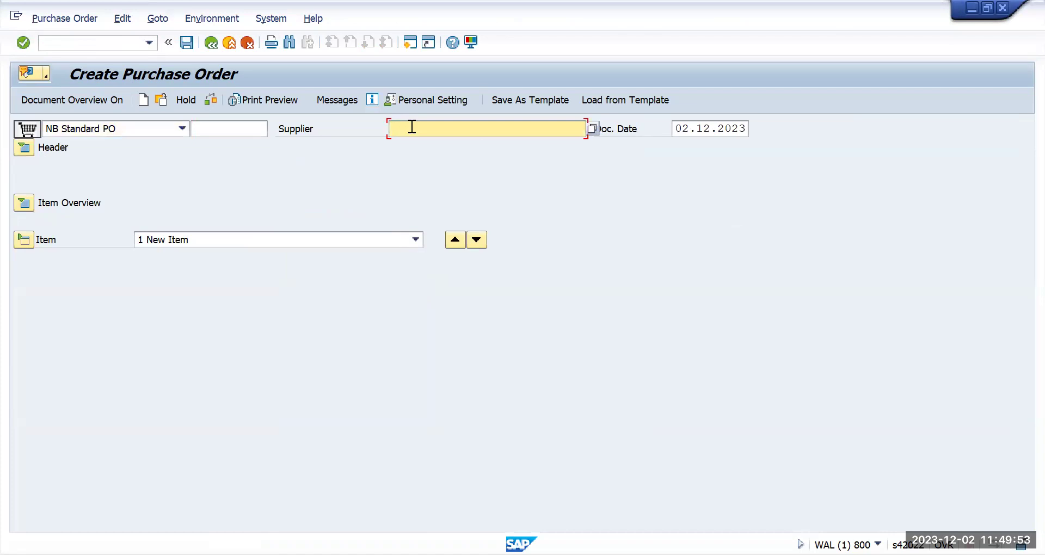
text(9)
click(418, 141)
Set header org data: purchasing org TMUN, purchasing group TMN, company code TMUS.
click(21, 151)
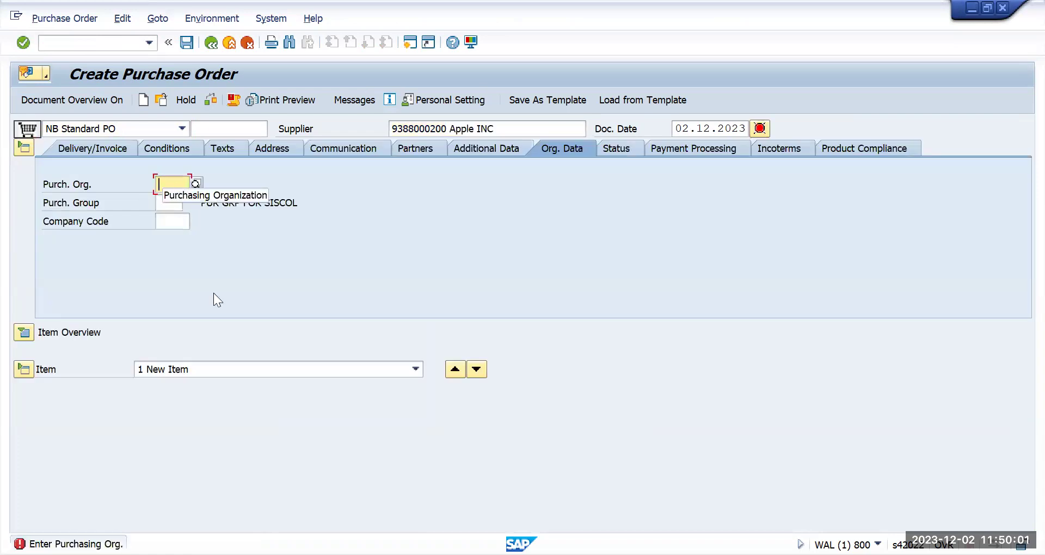
text(t)
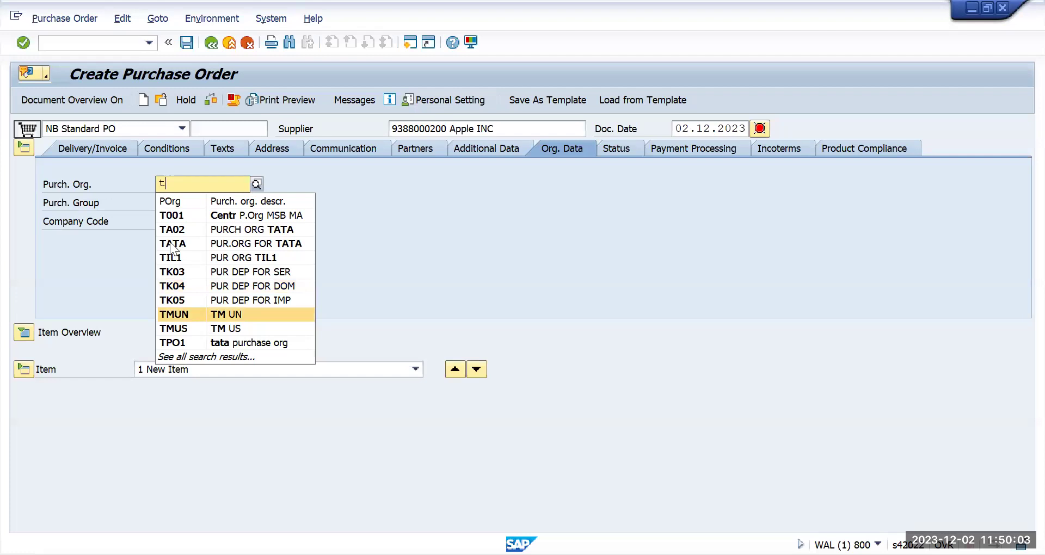
click(171, 204)
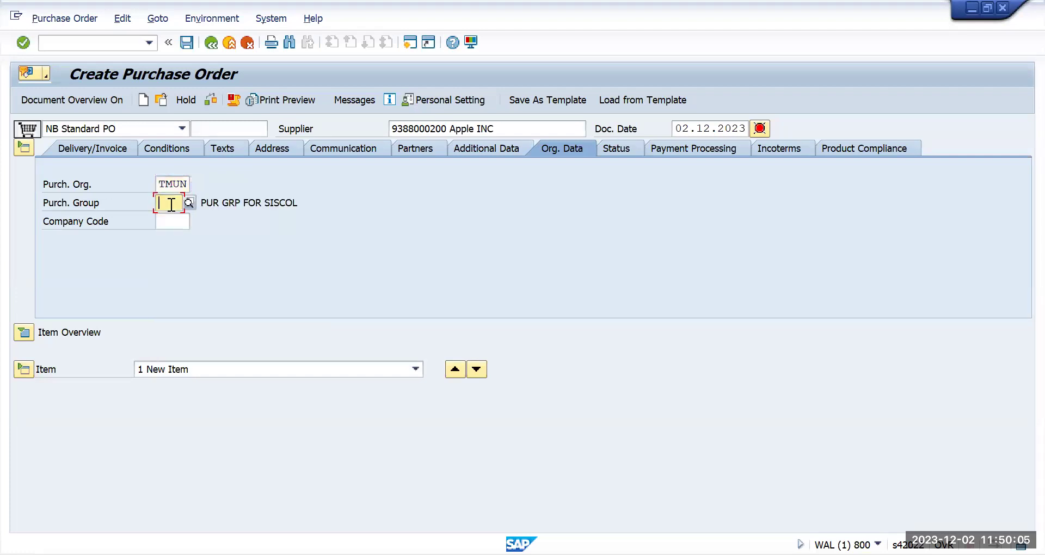
text(t)
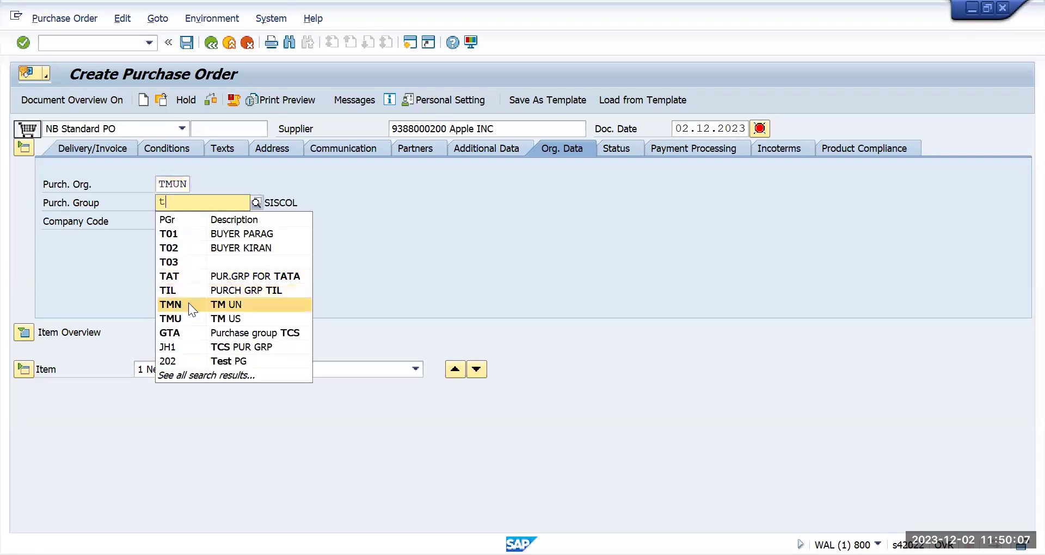
click(189, 303)
click(172, 222)
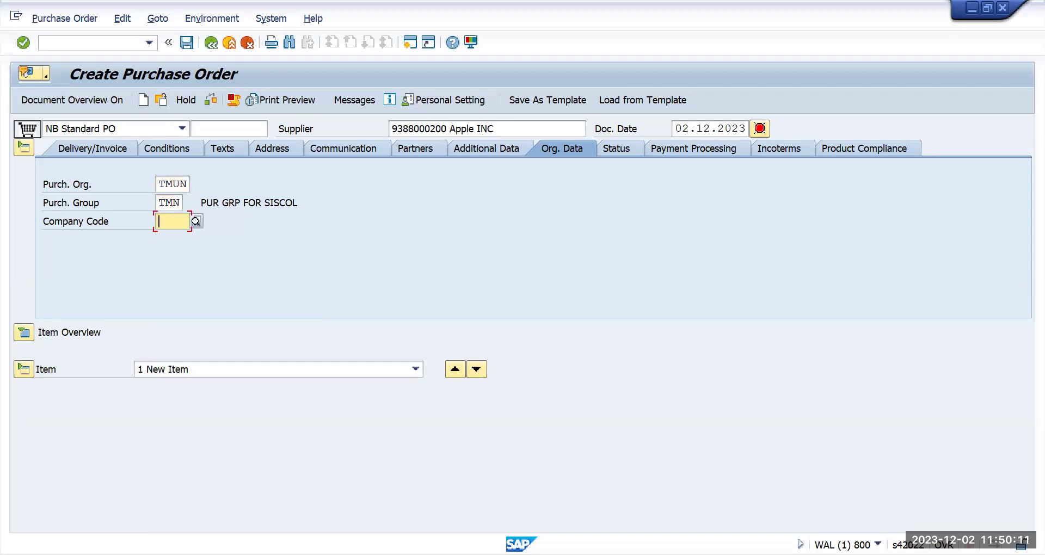
text(tmus)
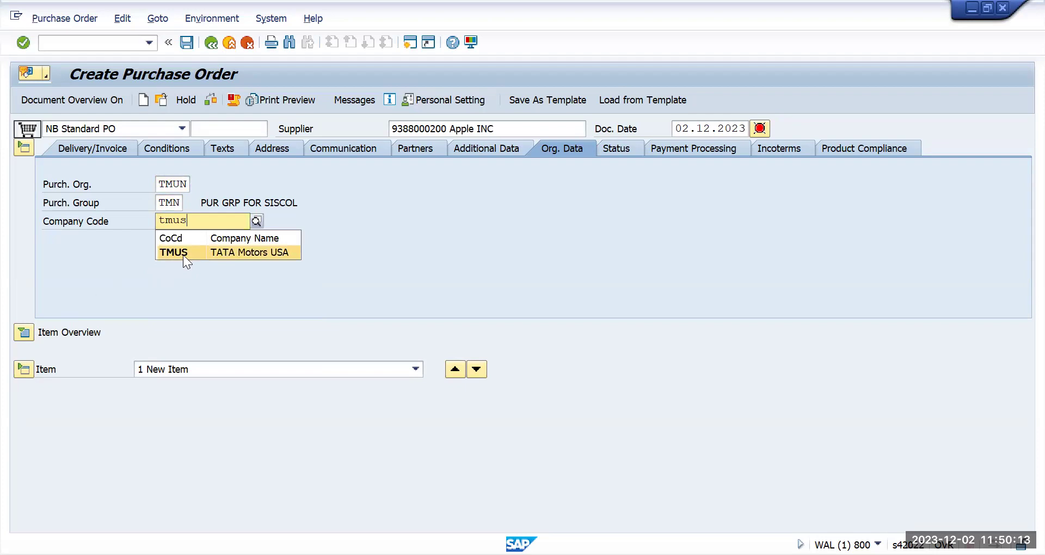
click(183, 255)
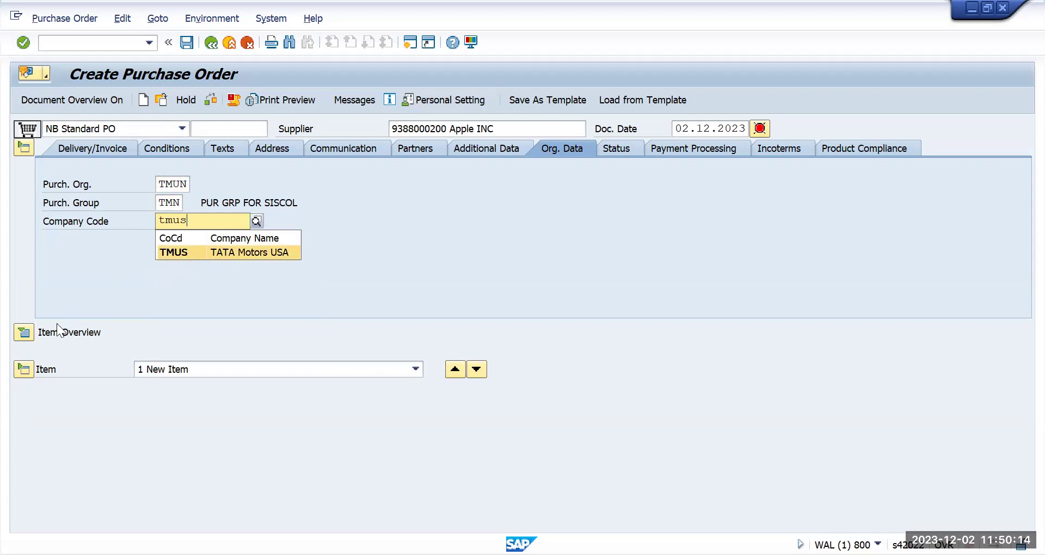
Add PO item 10 with account assignment category A (Asset).
click(24, 339)
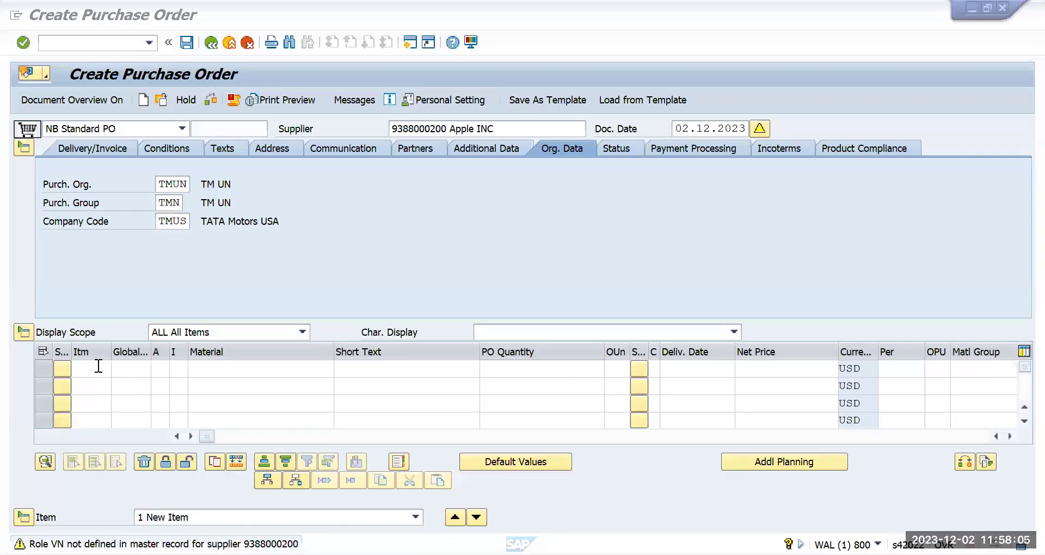
click(100, 366)
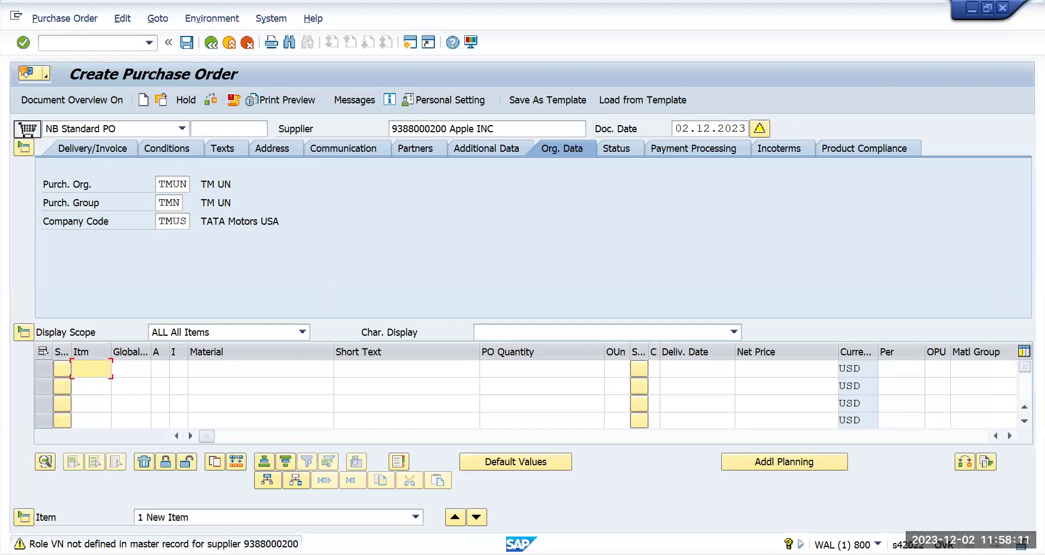
text(10)
key(Tab)
key(Tab)
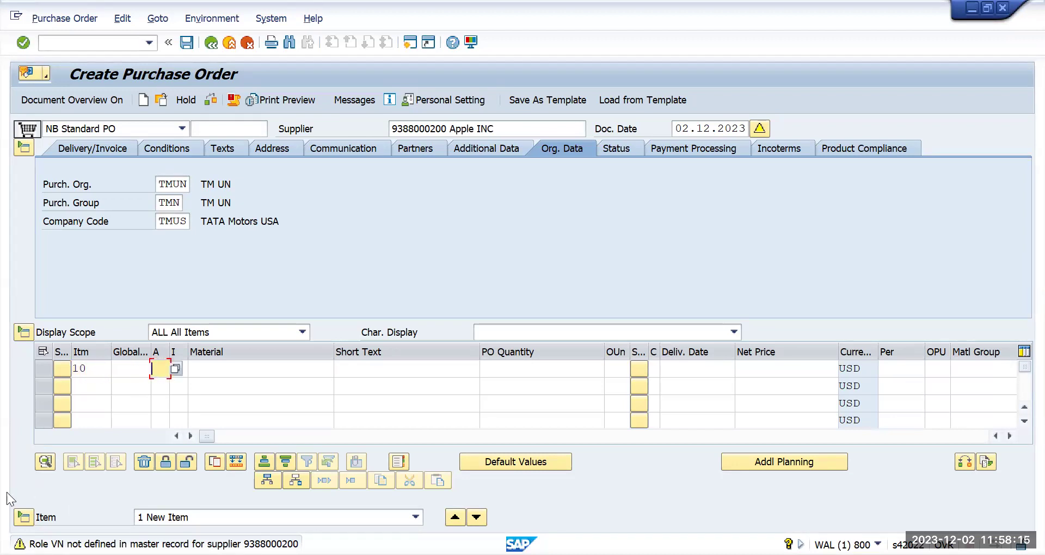
click(173, 367)
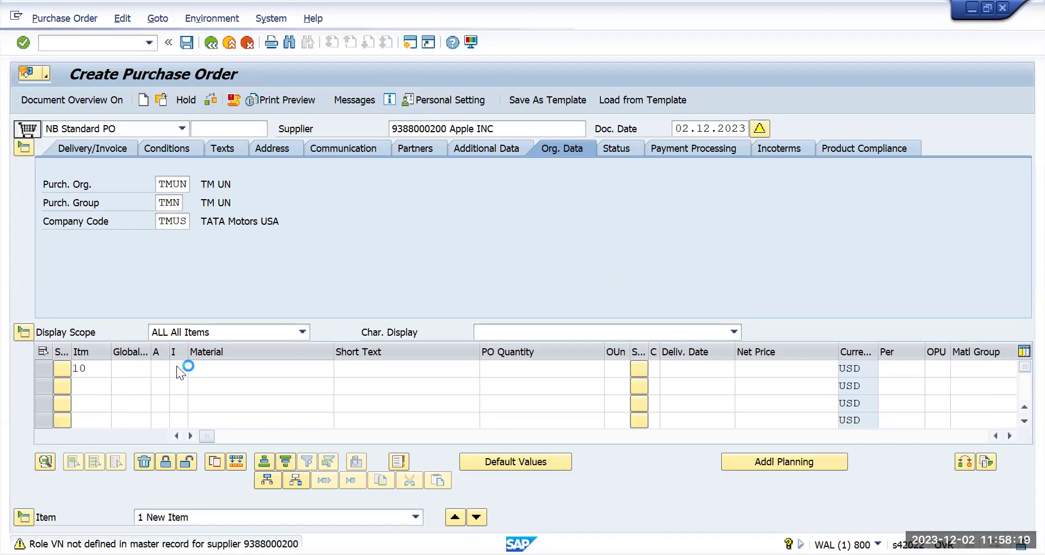
key(F4)
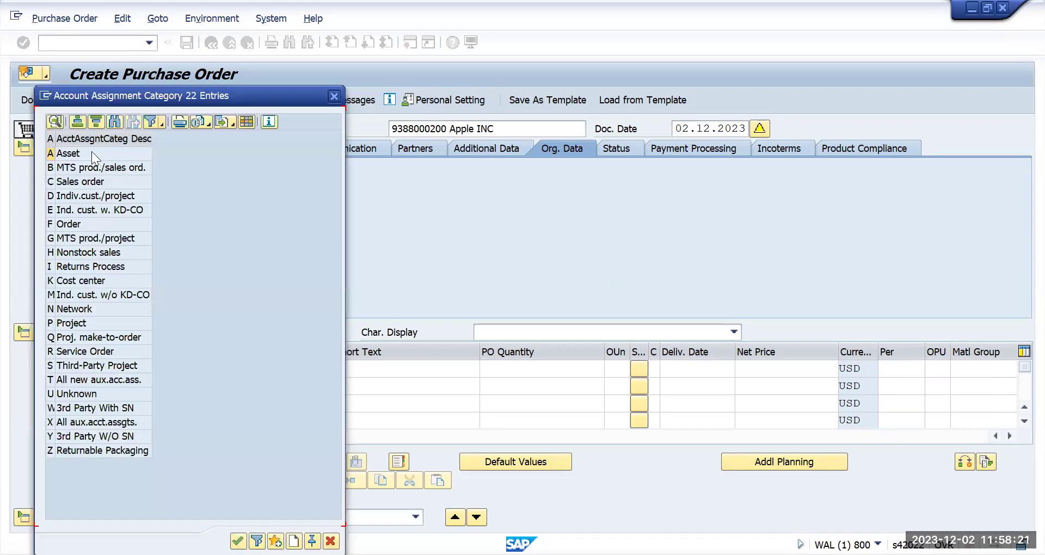
double_click(92, 153)
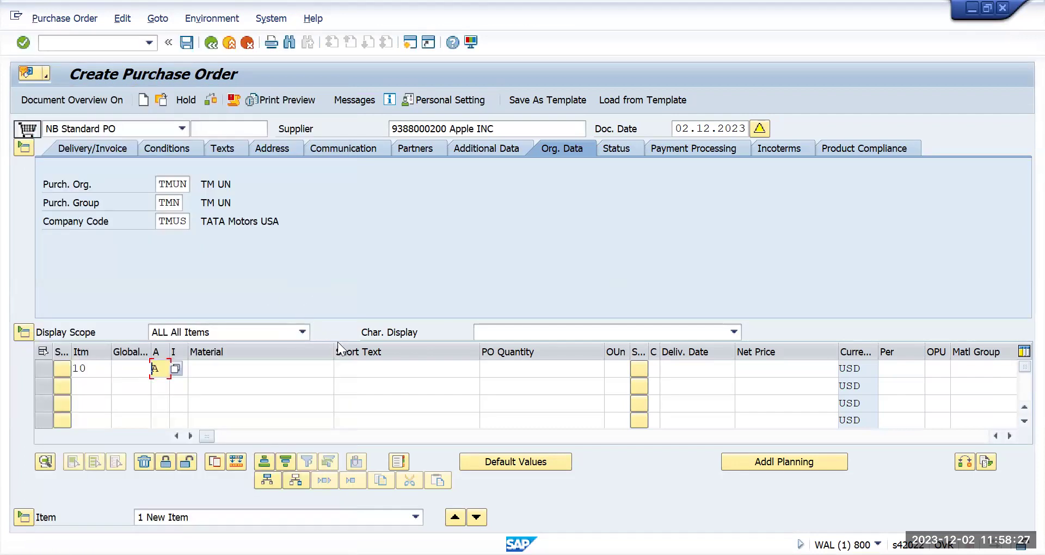
click(296, 367)
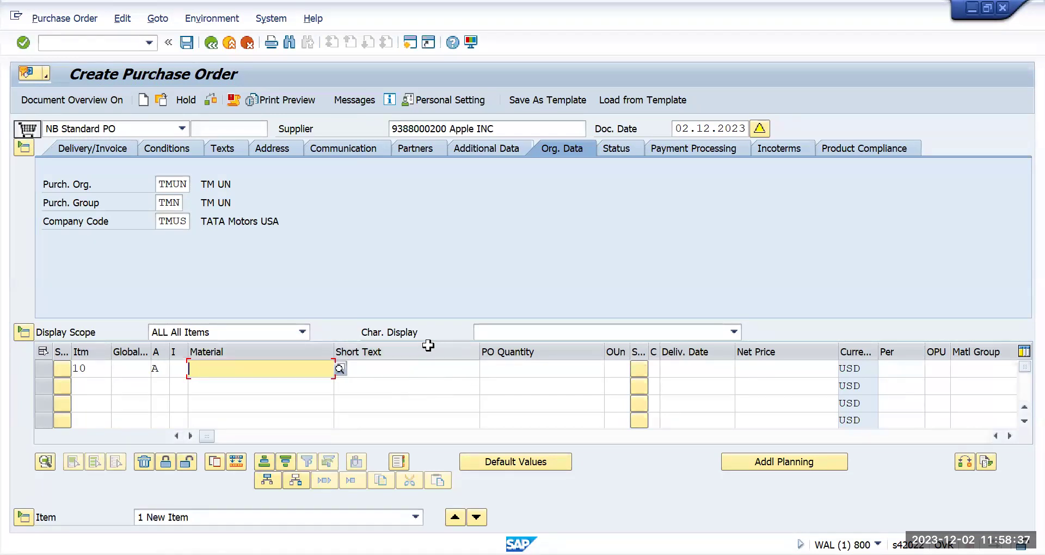
Give item 10 the short text Tata car R005.
click(394, 371)
click(396, 370)
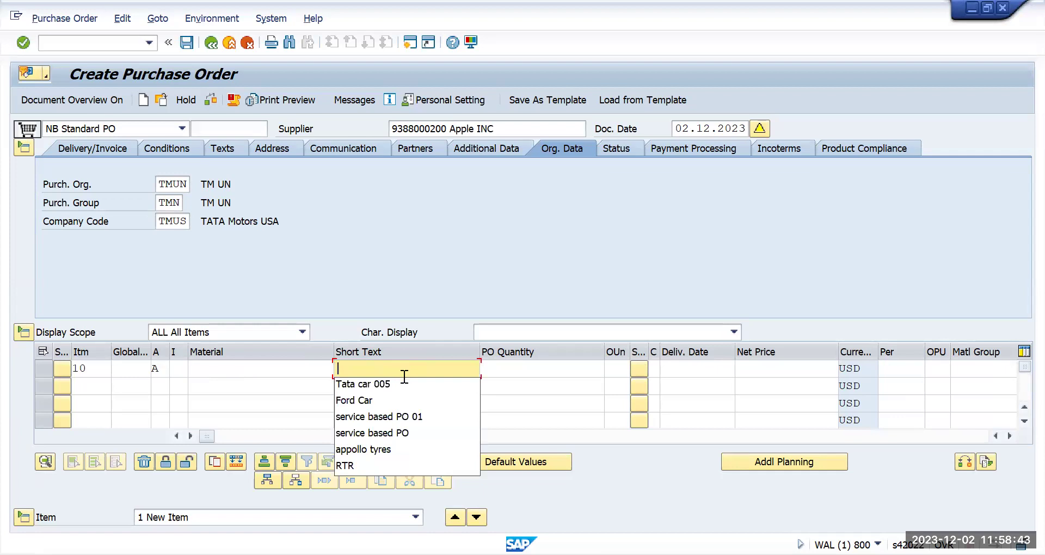
click(404, 383)
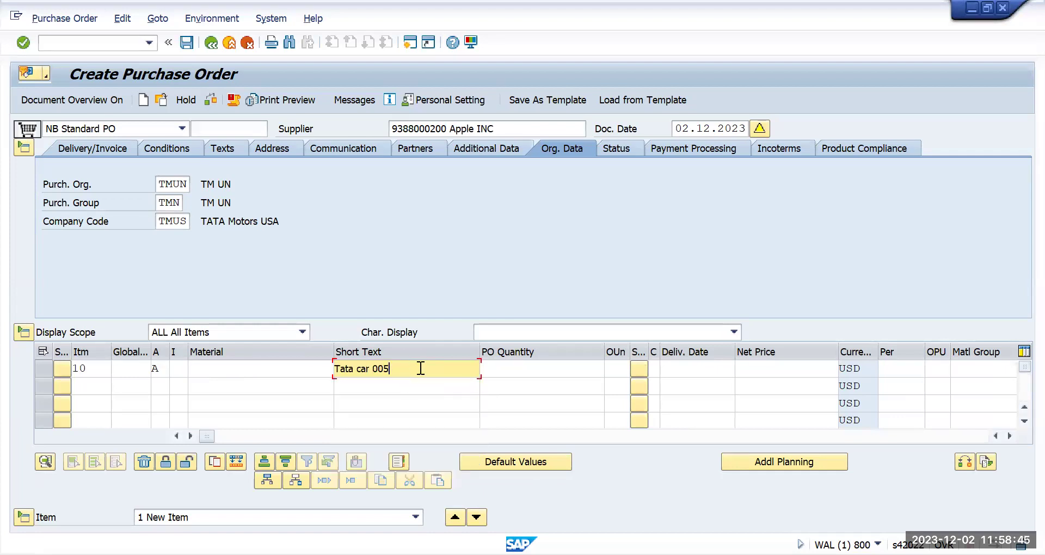
key(BackSpace)
key(BackSpace)
key(BackSpace)
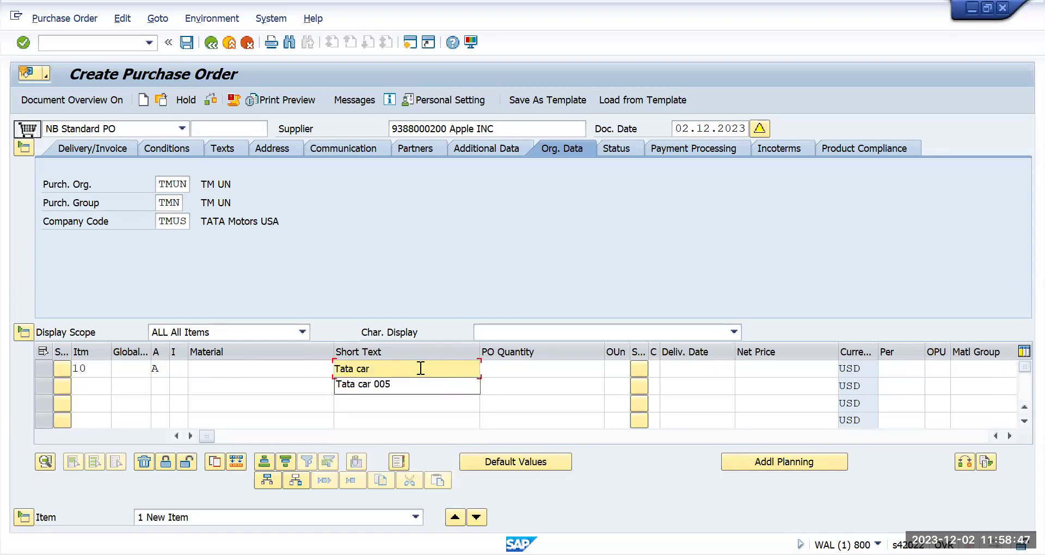
text(RTR)
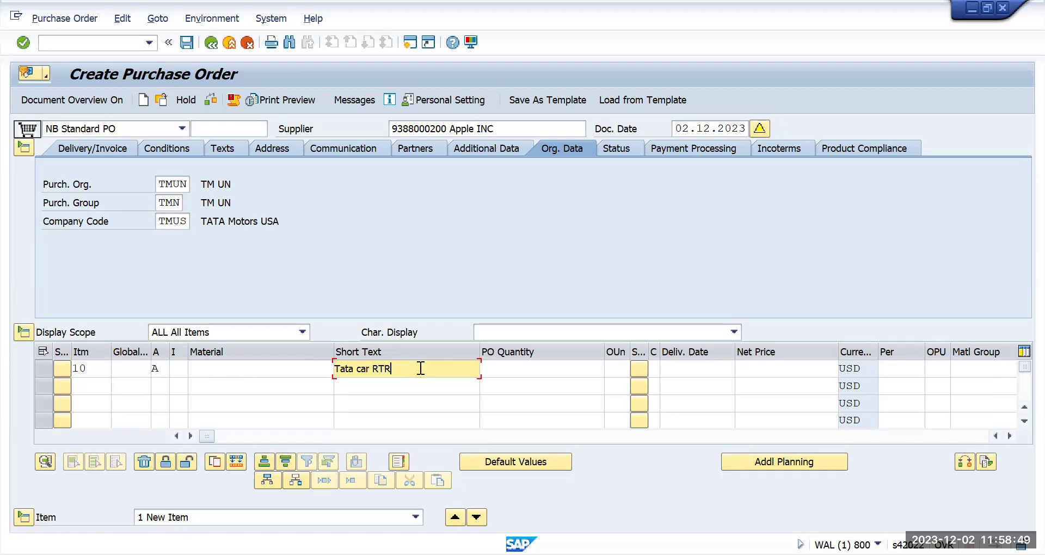
key(BackSpace)
key(BackSpace)
text(005)
Order quantity 1 EA, date category D, delivery date 02.12.2023 for item 10.
click(524, 369)
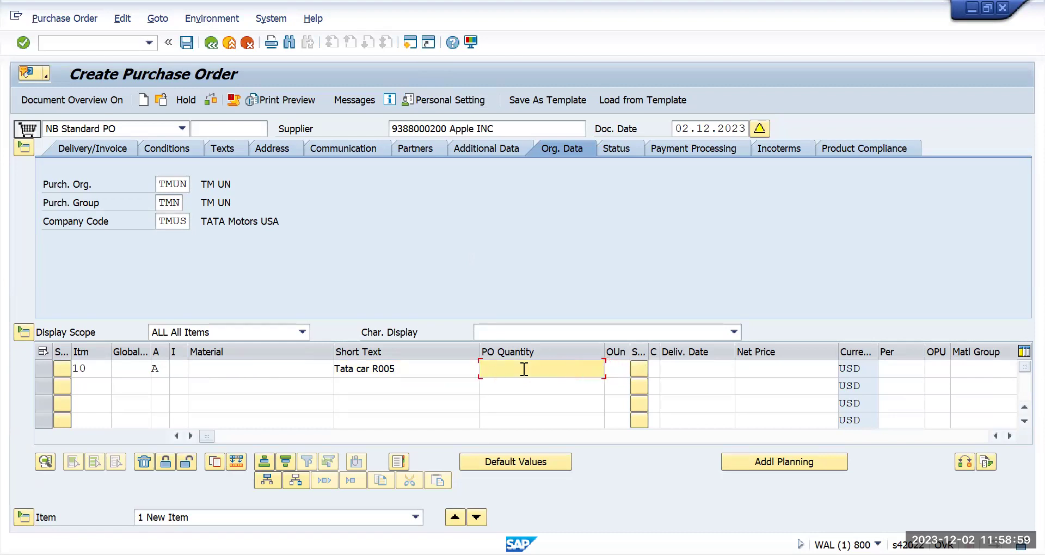
key(Tab)
click(524, 369)
key(Return)
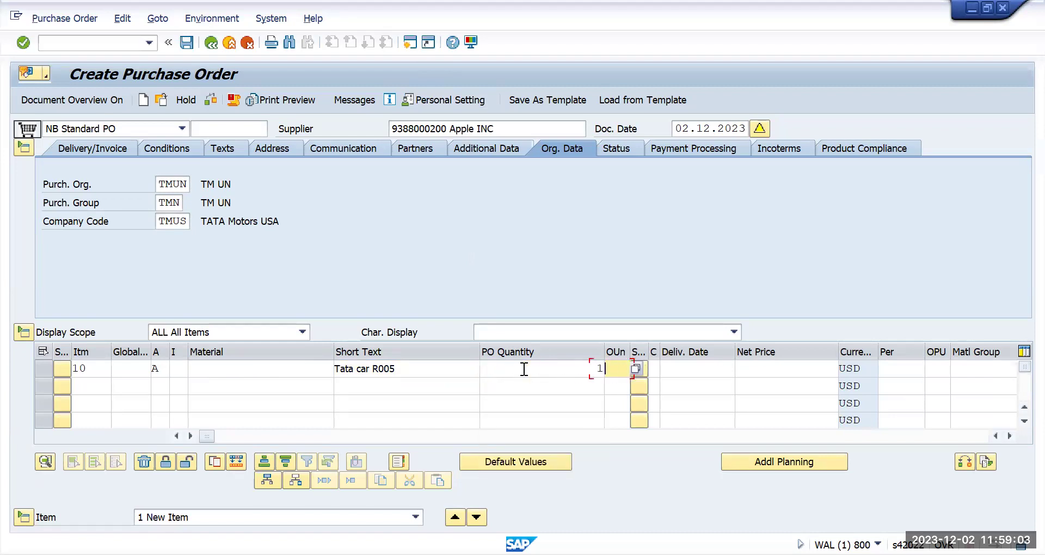
key(Tab)
key(Return)
key(Tab)
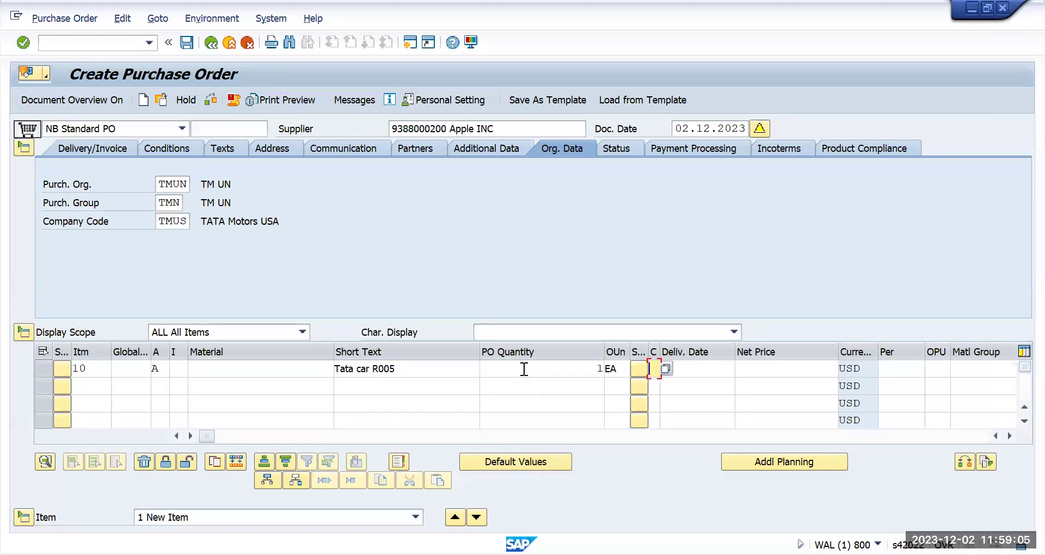
key(Return)
key(Tab)
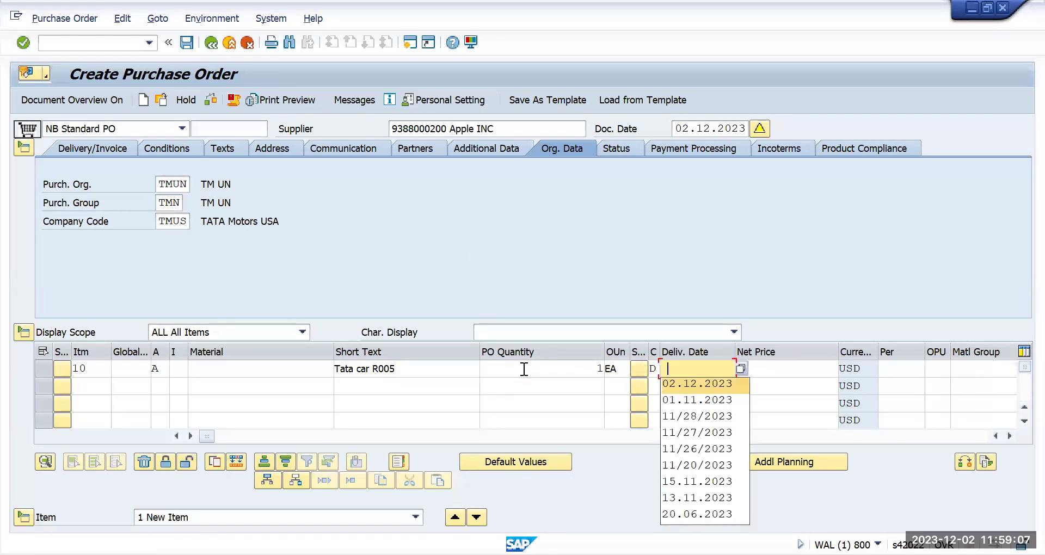
key(Down)
key(Up)
key(Return)
key(Tab)
Price item 10 at net 50000 USD per 1 EA.
key(Down)
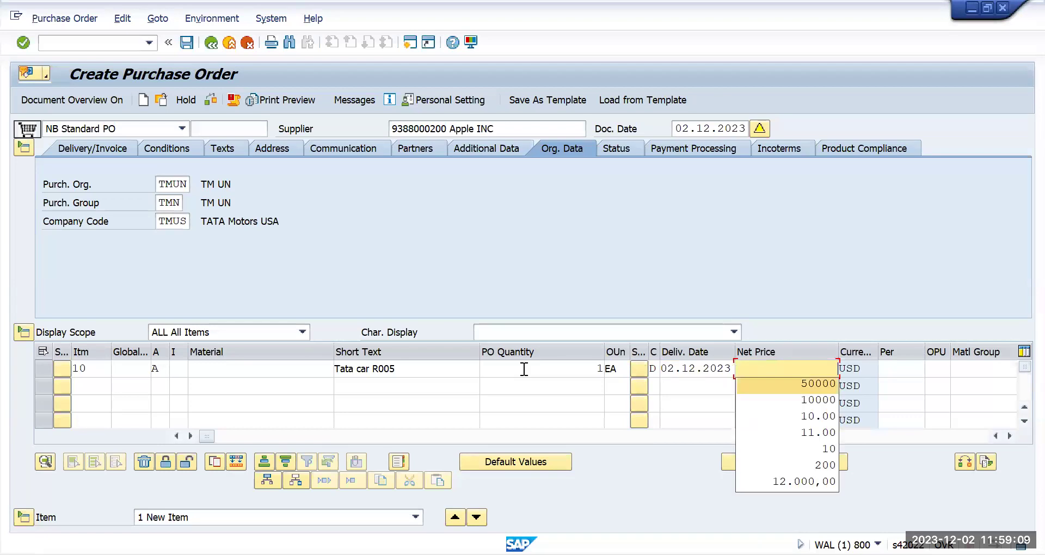
key(Return)
key(Tab)
key(Down)
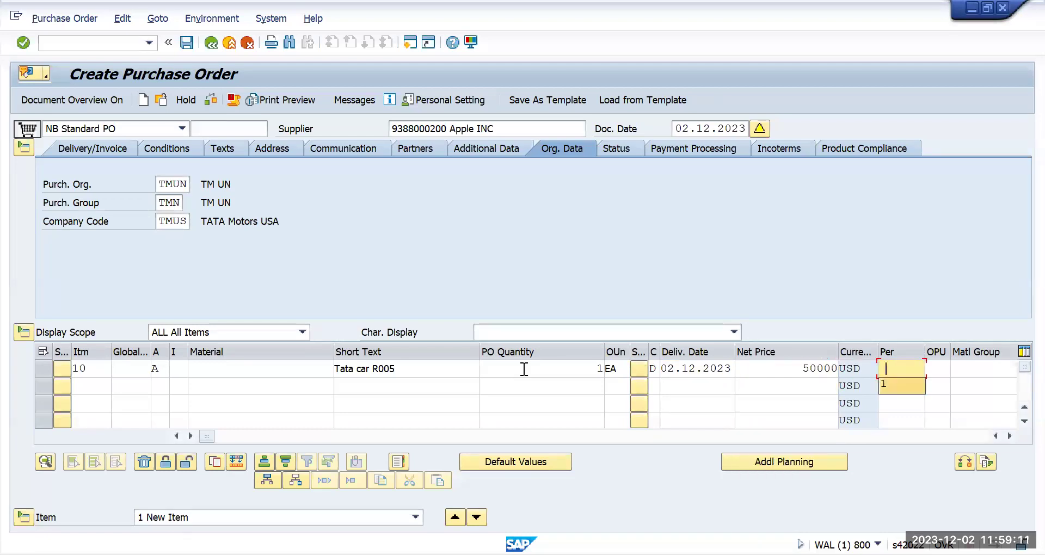
key(Return)
key(Tab)
key(Down)
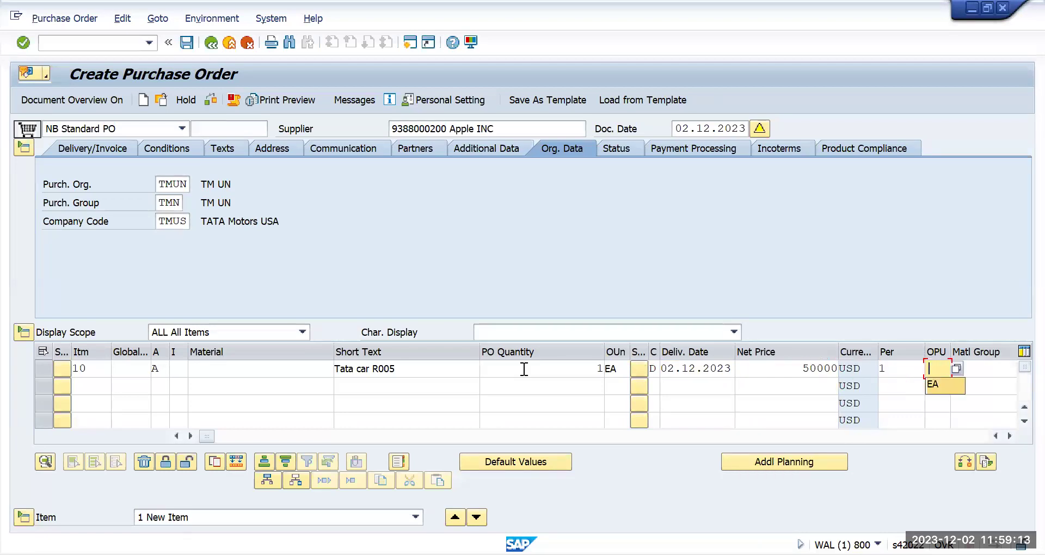
key(Return)
key(Tab)
Set item 10's material group P001, plant tmun and storage location TMUF.
key(Down)
key(Return)
key(Tab)
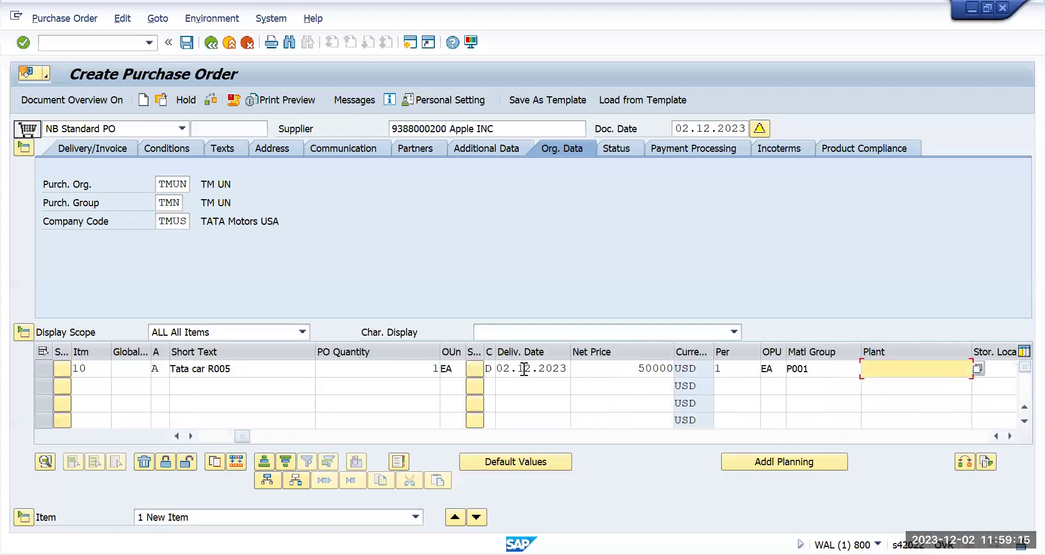
key(Down)
key(Down)
key(Return)
key(Tab)
key(Down)
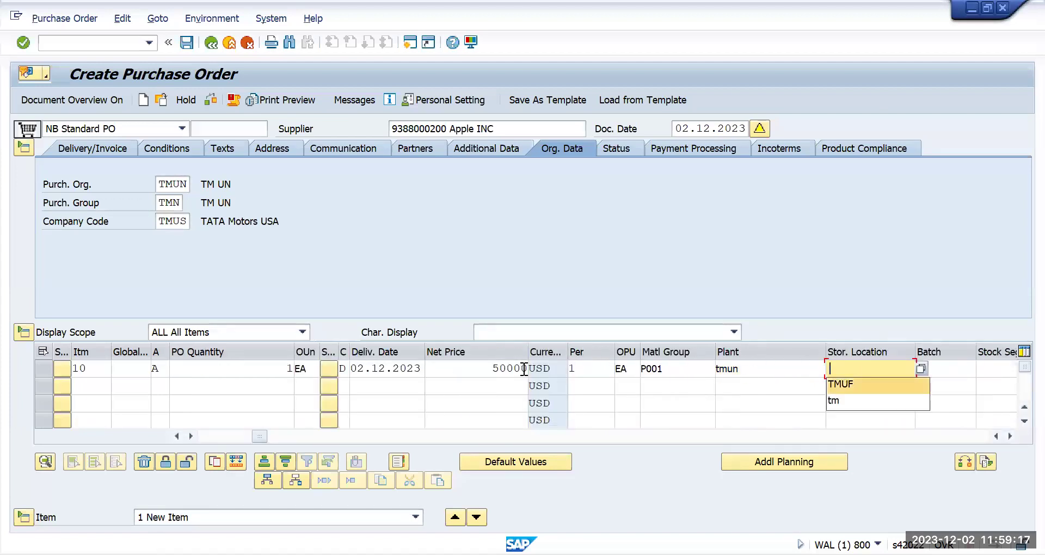
key(Return)
key(Tab)
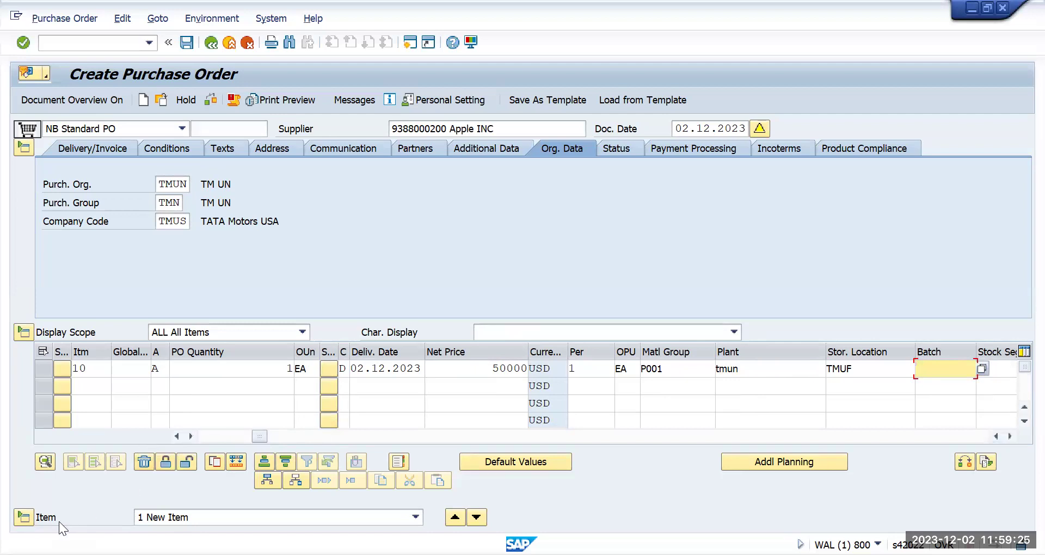
Enter gross price 50000 in item 10's conditions and assign it to asset 1000003.
click(26, 520)
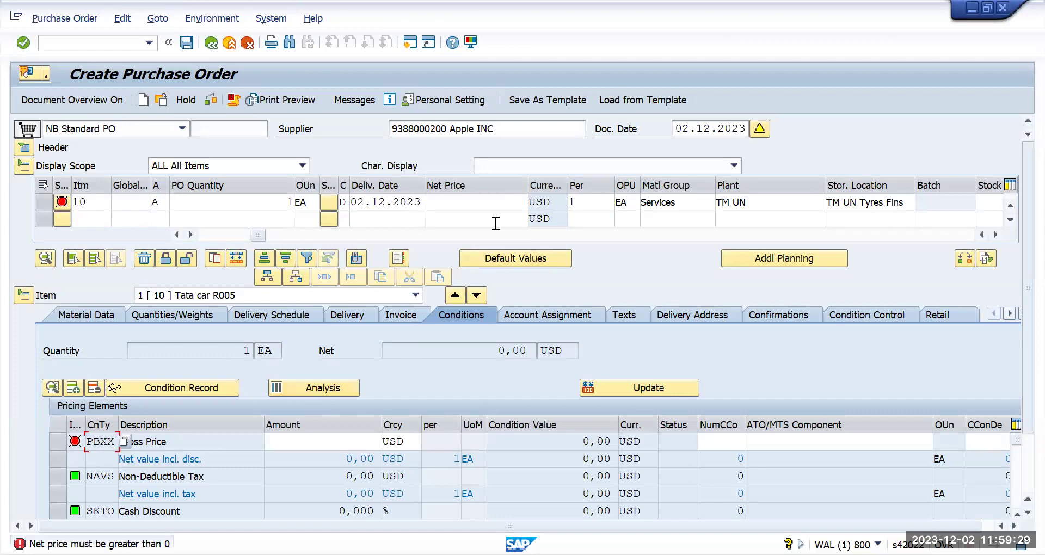
click(460, 203)
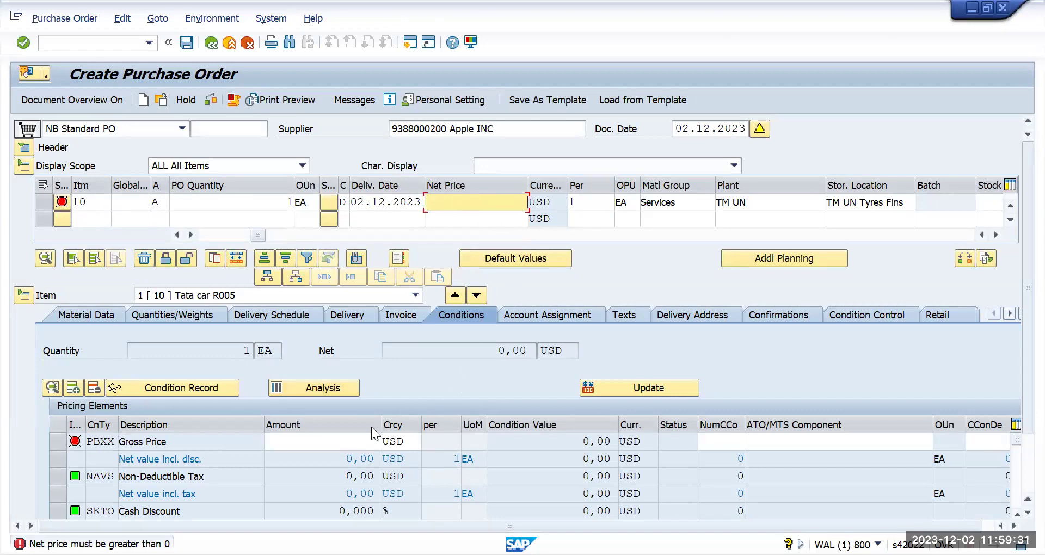
click(348, 442)
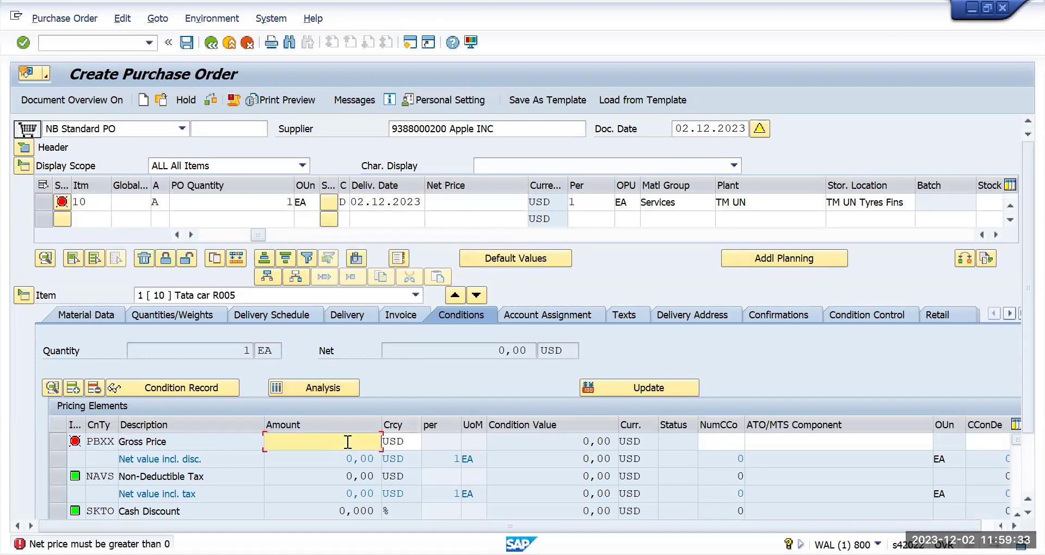
text(50000)
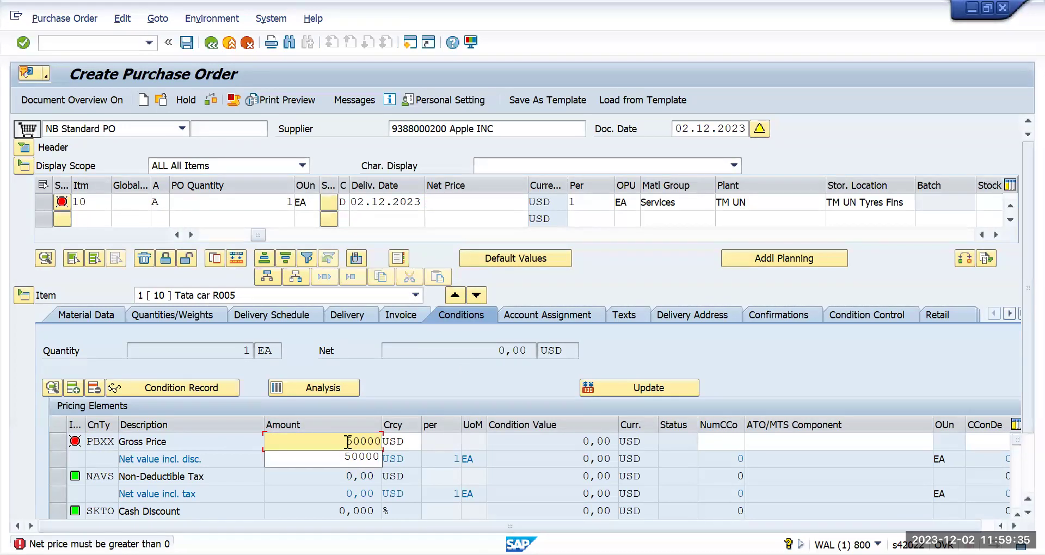
key(Return)
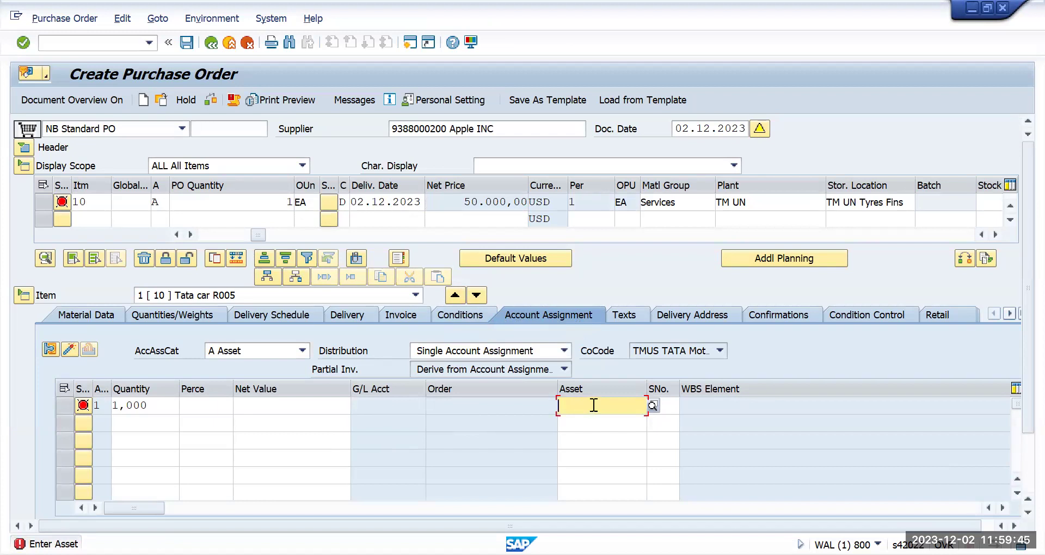
text(1000003)
key(Return)
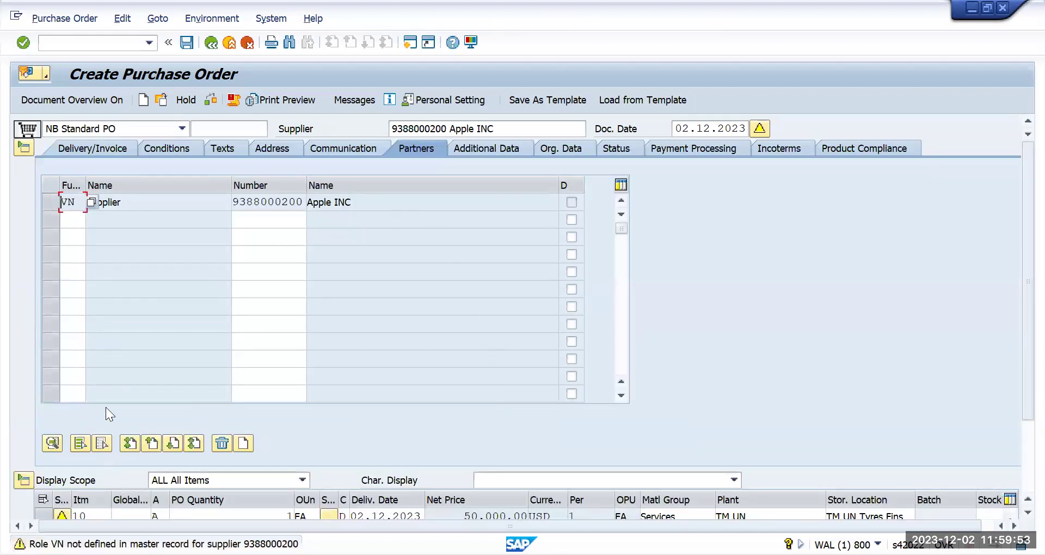
Check and save the purchase order, then review and close the PO-created message details.
click(208, 100)
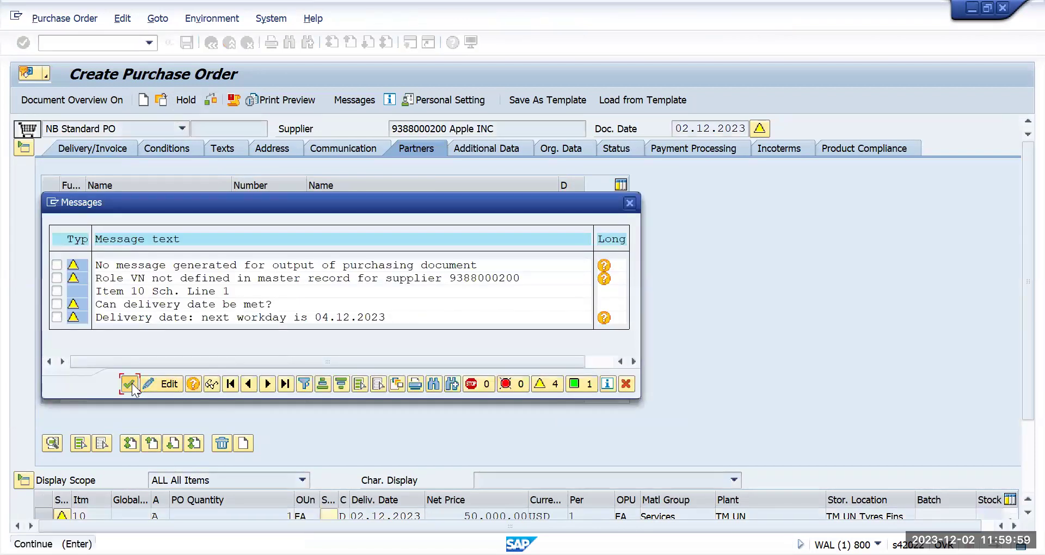
click(130, 385)
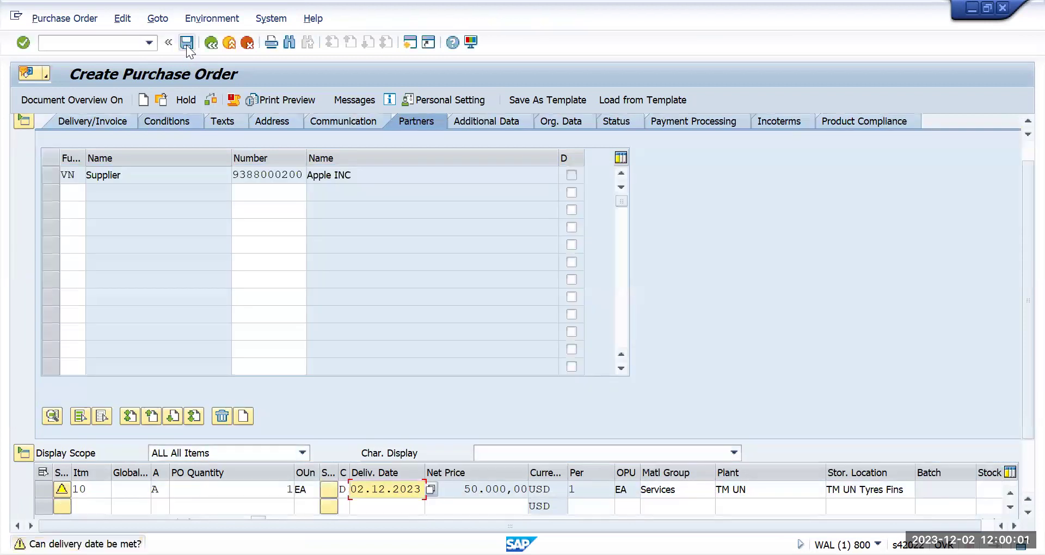
click(186, 44)
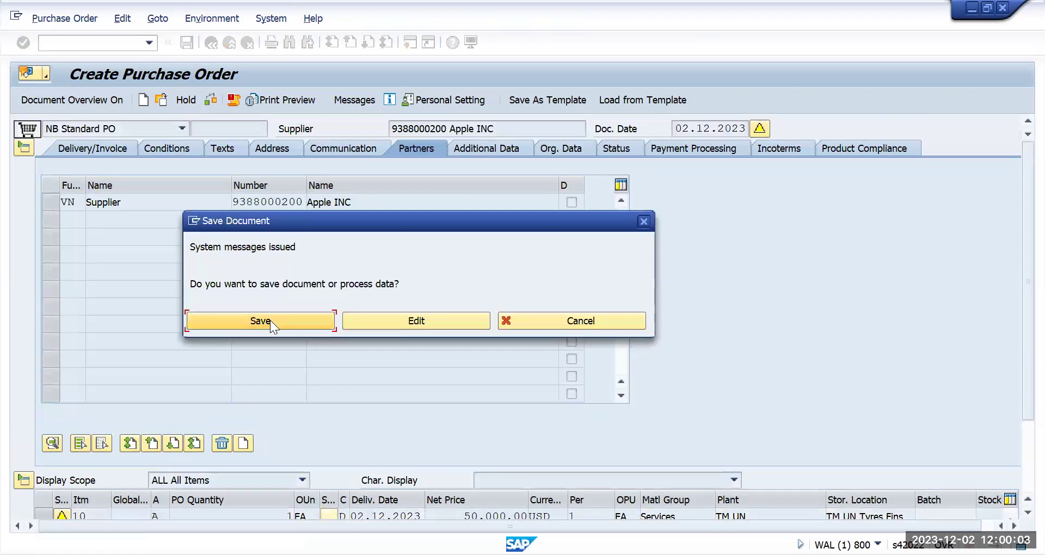
click(270, 320)
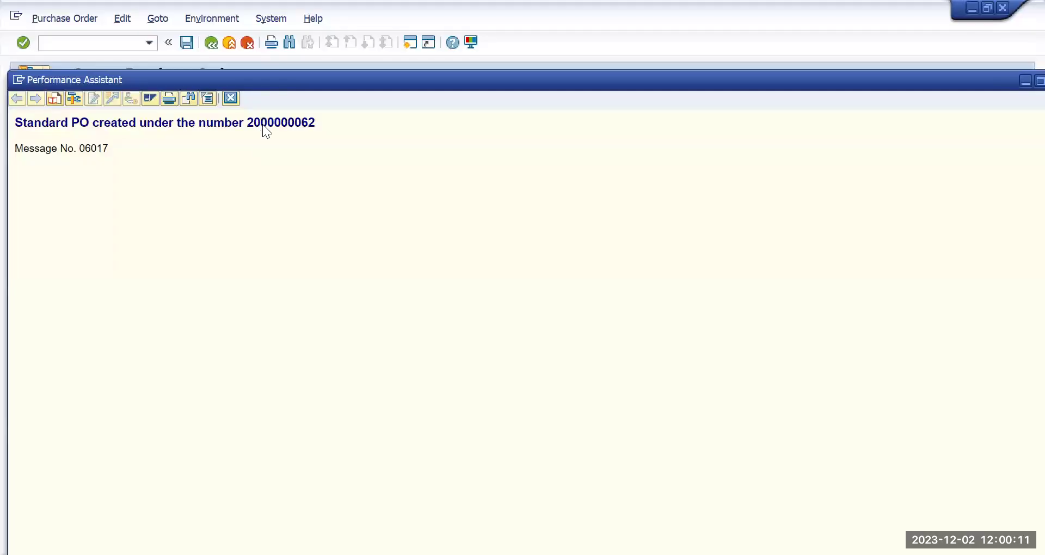
double_click(256, 123)
click(232, 99)
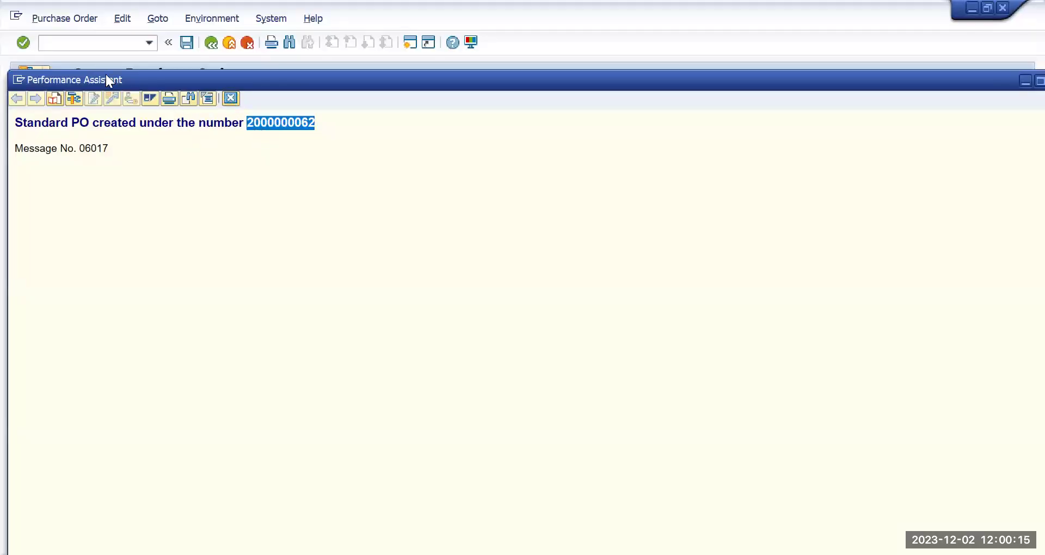
Open the incoming invoice screen with MIRO, then enter /nmigo for goods receipt.
text(/n)
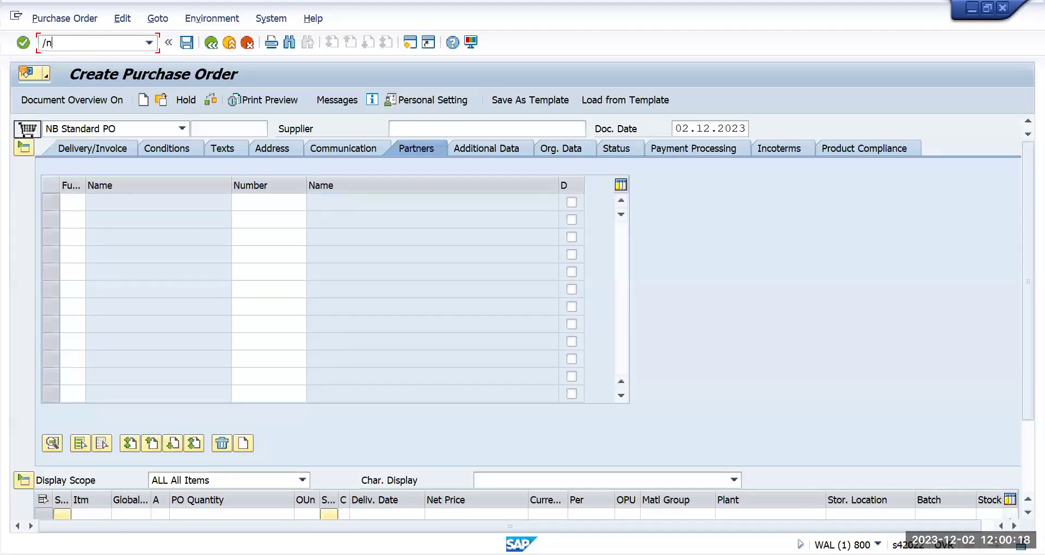
key(Return)
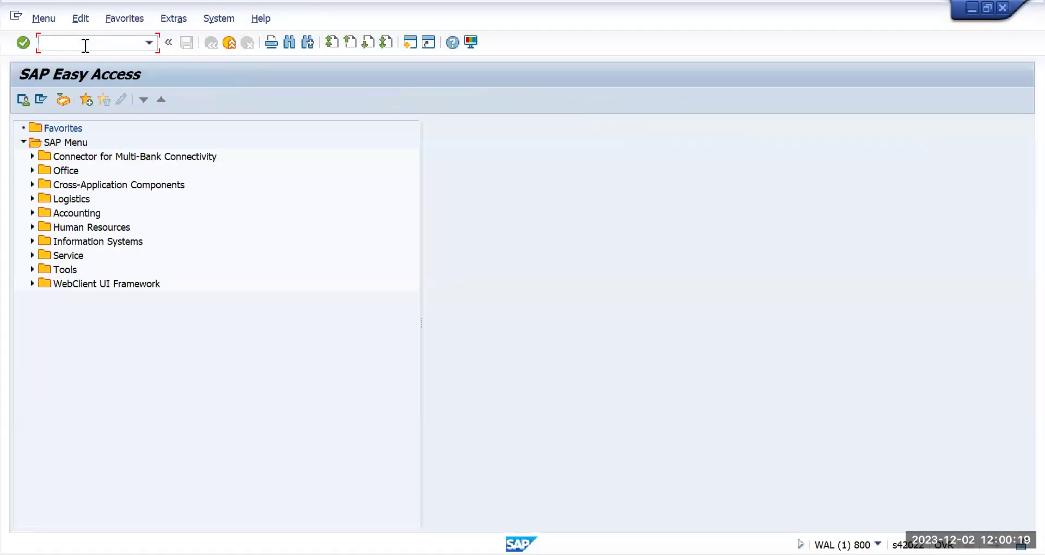
text(miro)
key(Return)
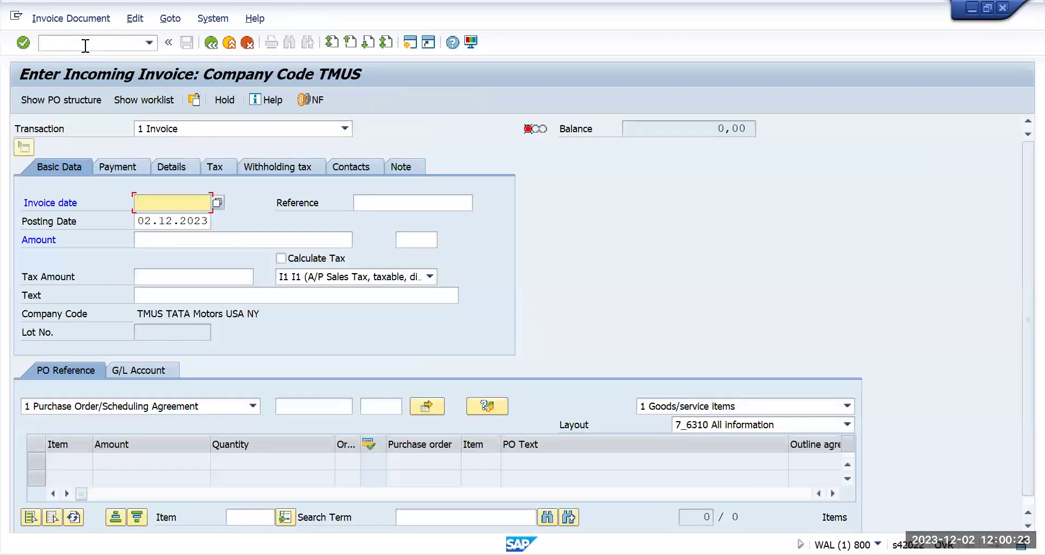
click(96, 42)
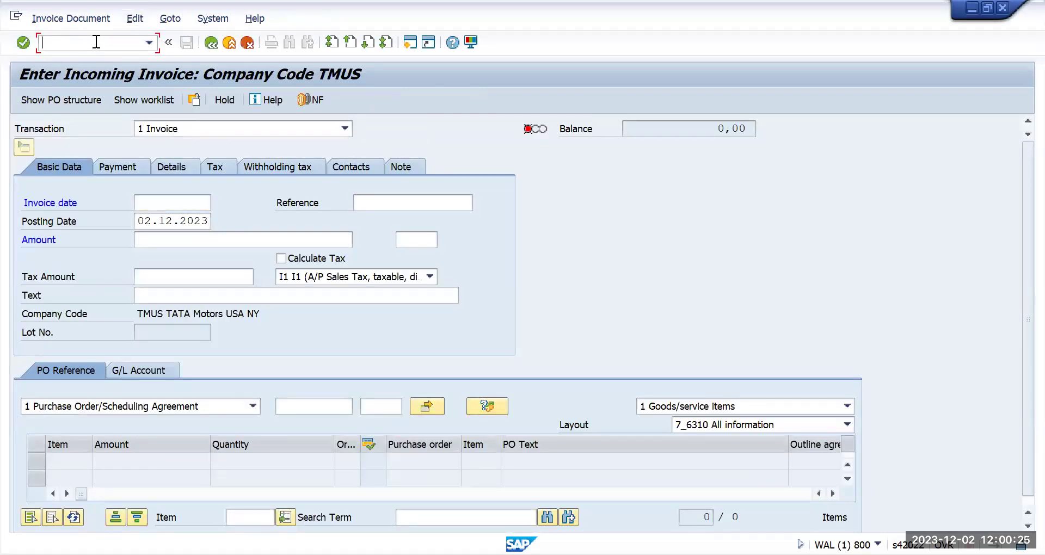
text(/nmigo)
key(Return)
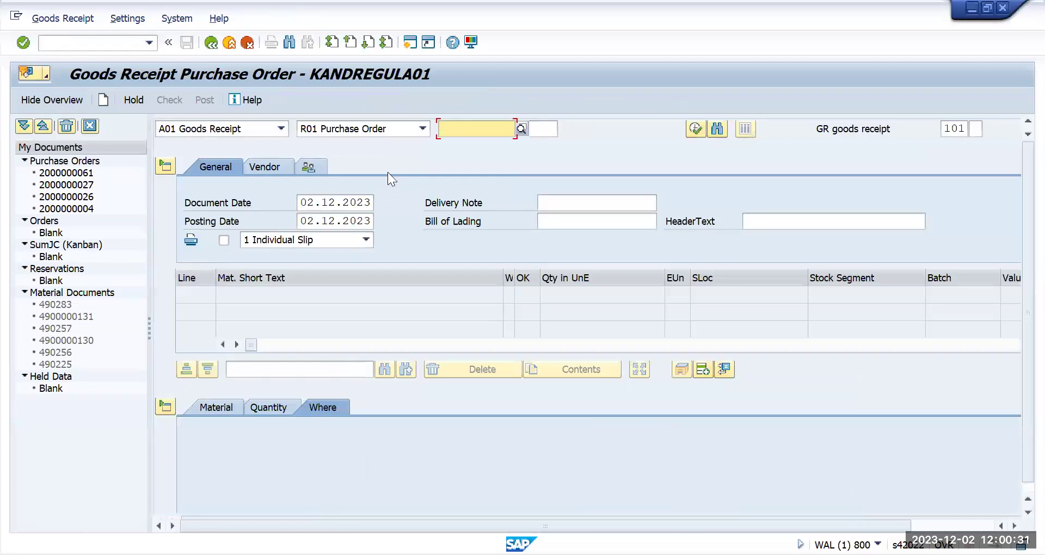
text(1000003)
key(Return)
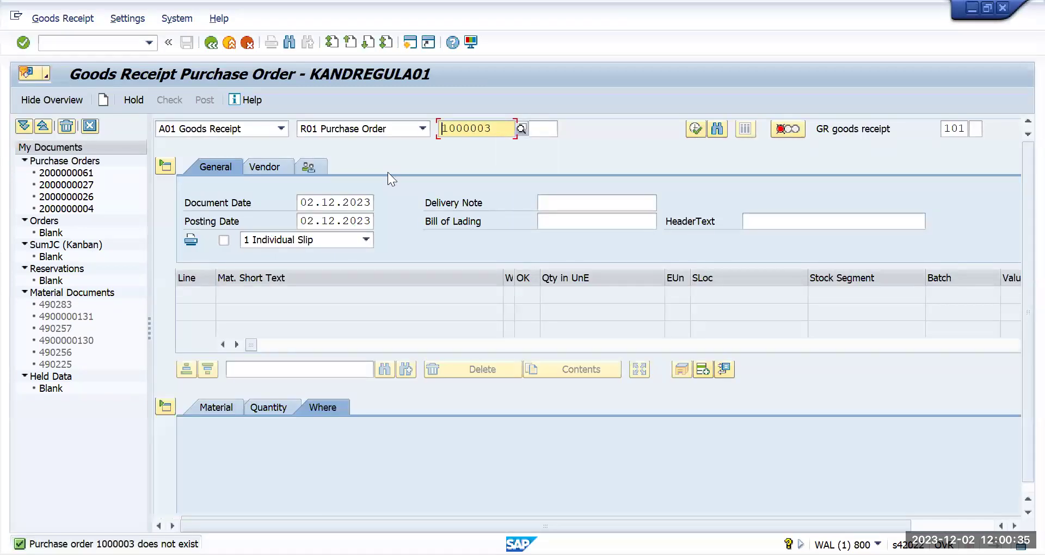
key(Down)
key(Down)
key(Return)
key(Return)
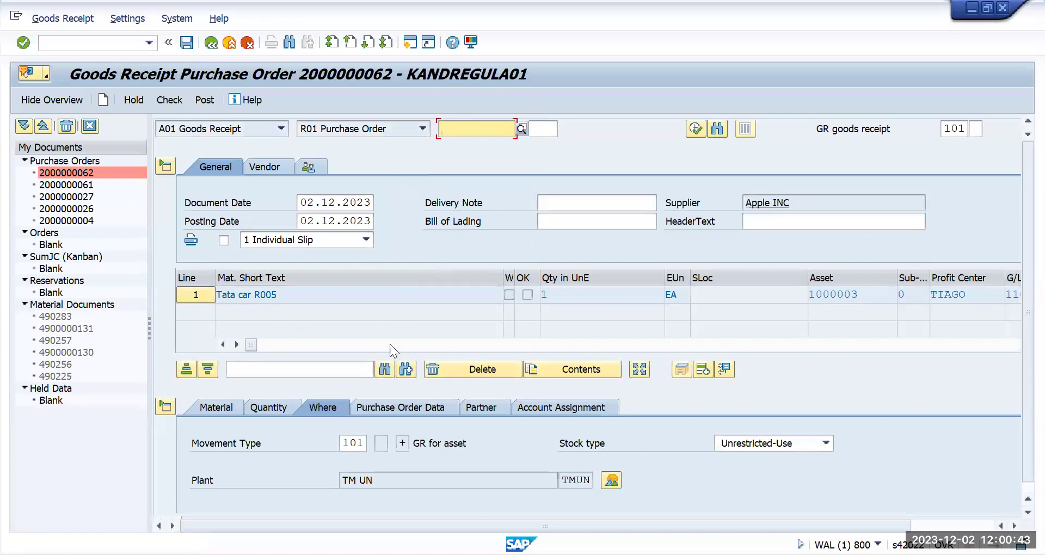
scroll(404, 346, down, 3)
scroll(403, 347, down, 1)
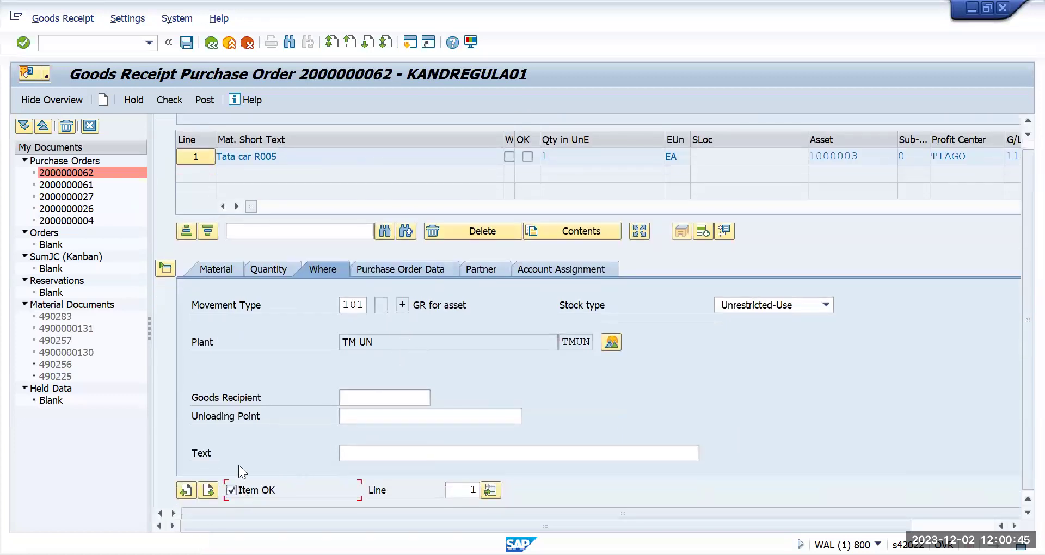
click(186, 45)
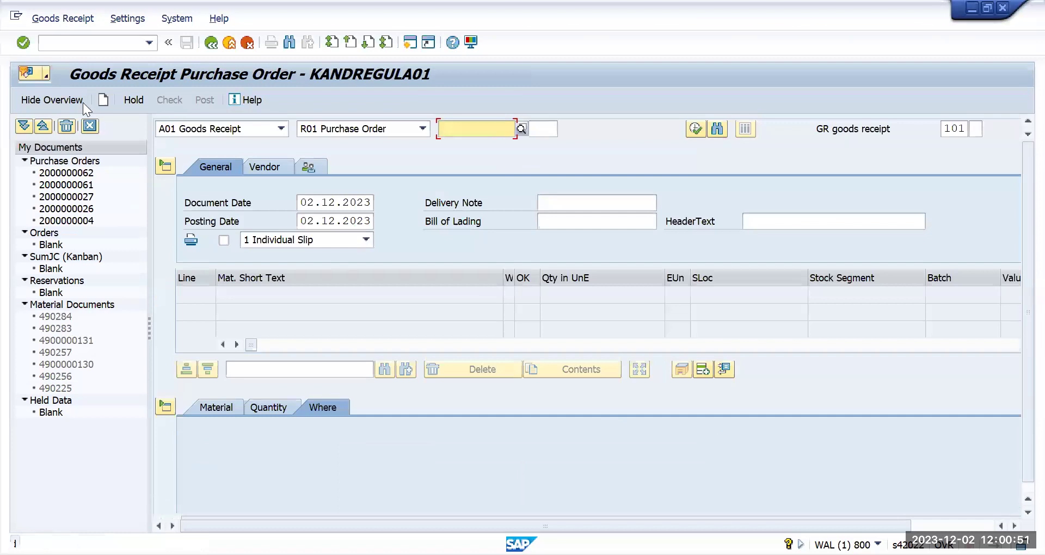
click(98, 43)
Start an incoming invoice in MIRO dated 02.12.2023 with reference Asset01.
text(/)
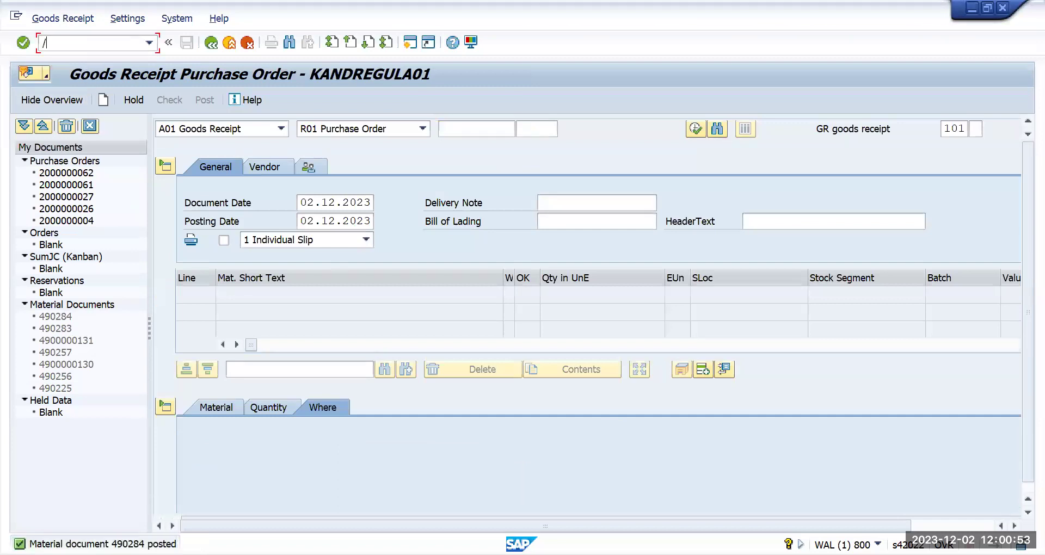
text(nmiro)
key(Return)
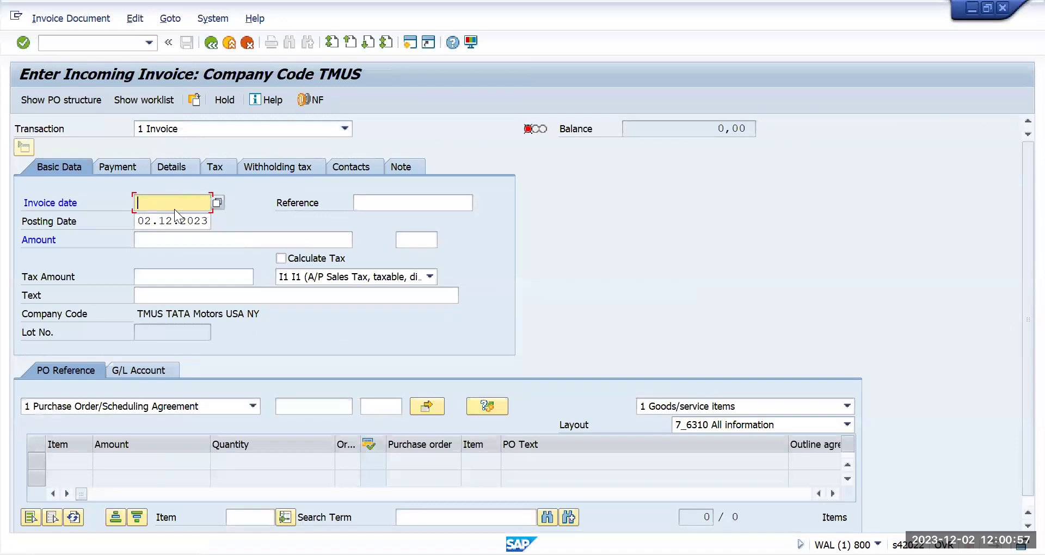
click(174, 209)
key(Down)
key(Tab)
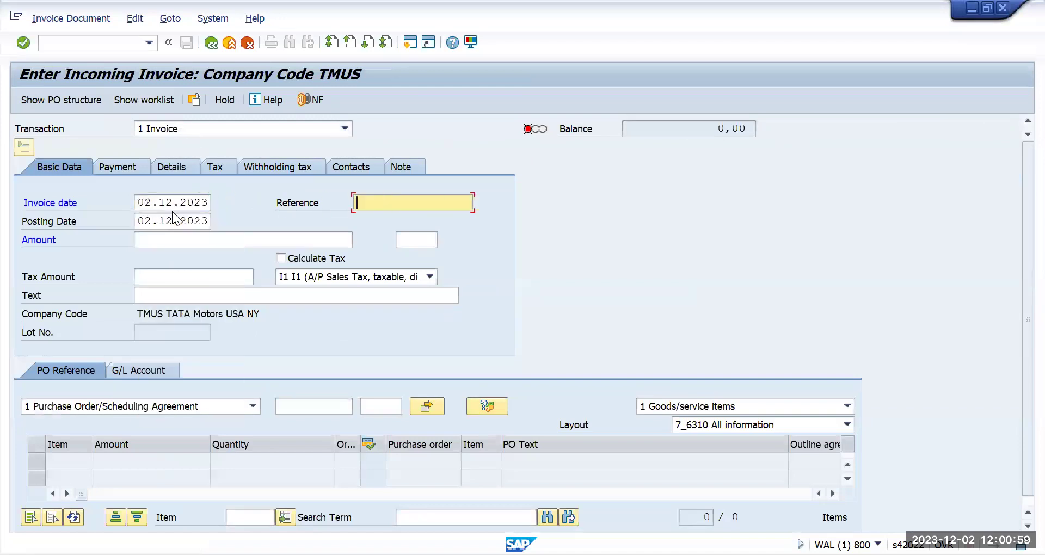
text(Asset01)
key(Tab)
key(Tab)
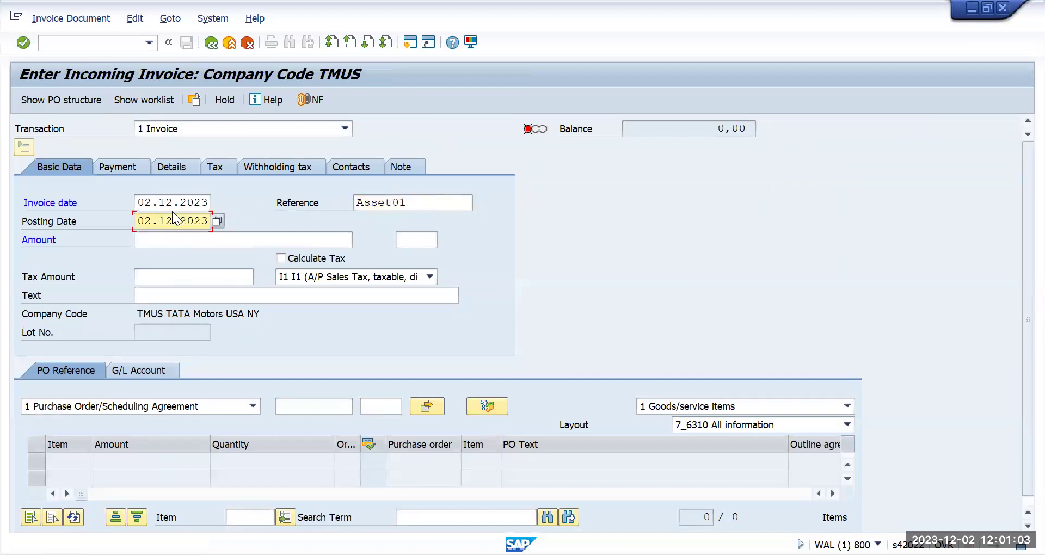
Enter the invoice amount 50000.
key(Down)
key(Tab)
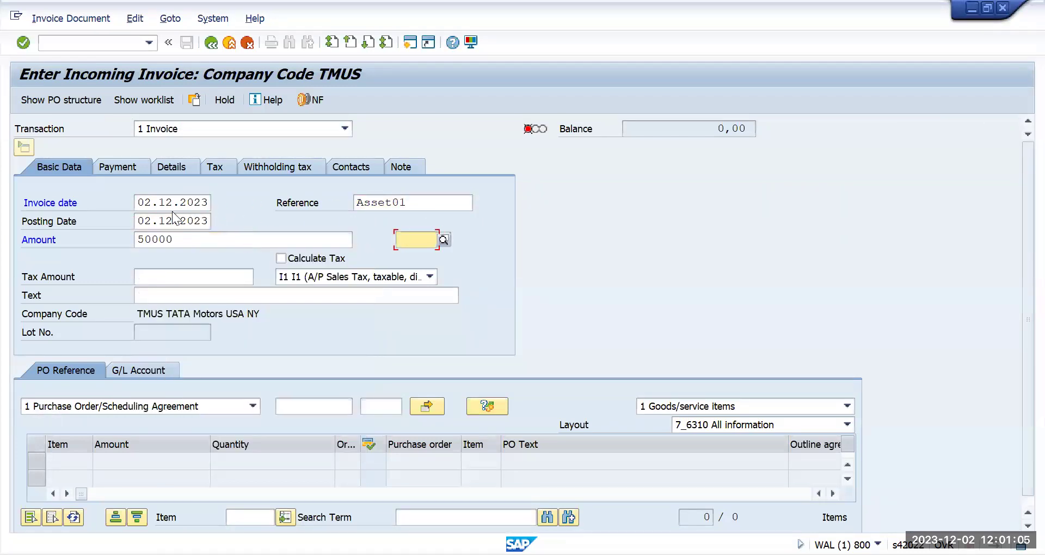
key(Tab)
key(Tab)
key(Tab)
key(Tab)
key(Tab)
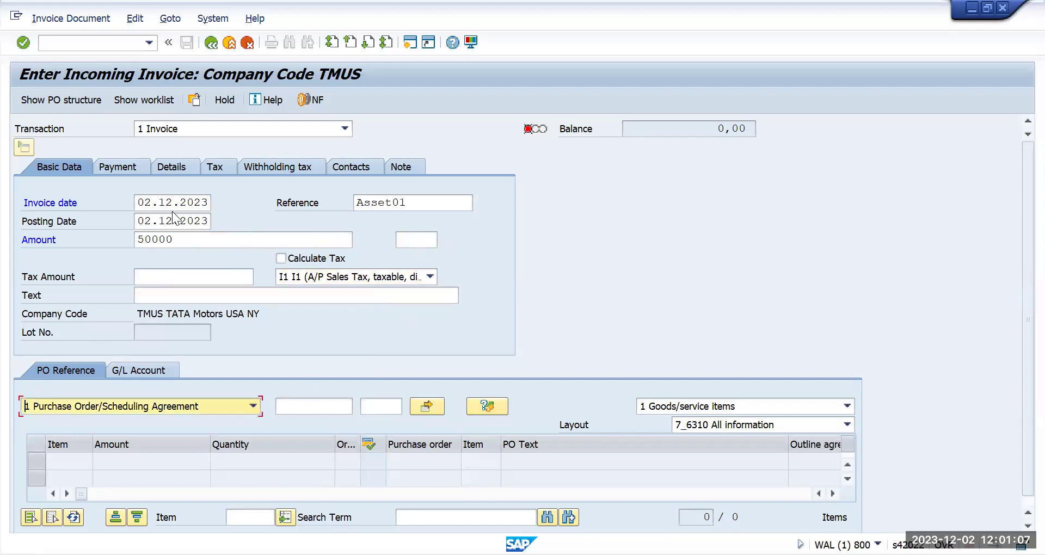
key(Tab)
key(Down)
key(Return)
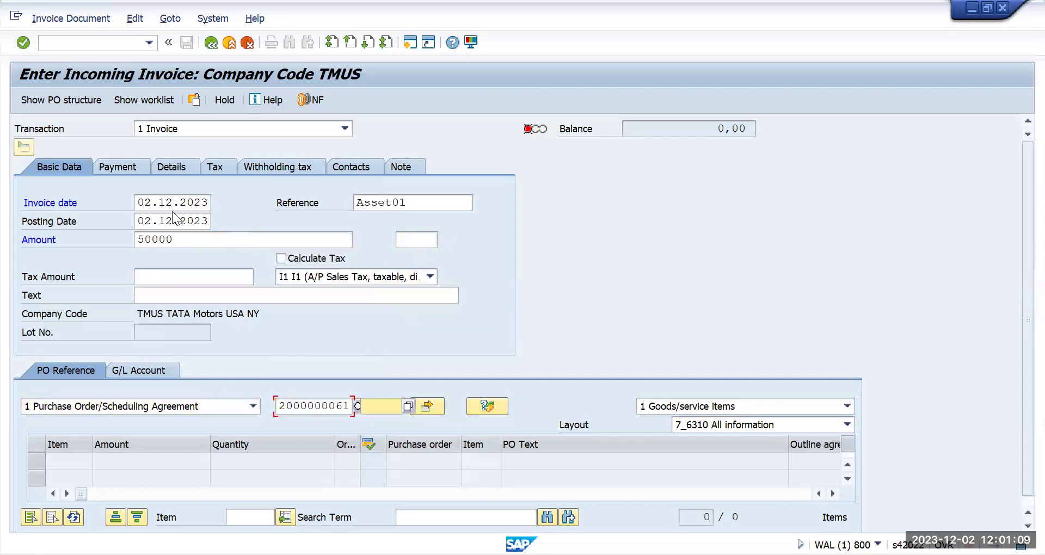
key(Tab)
key(shift+Tab)
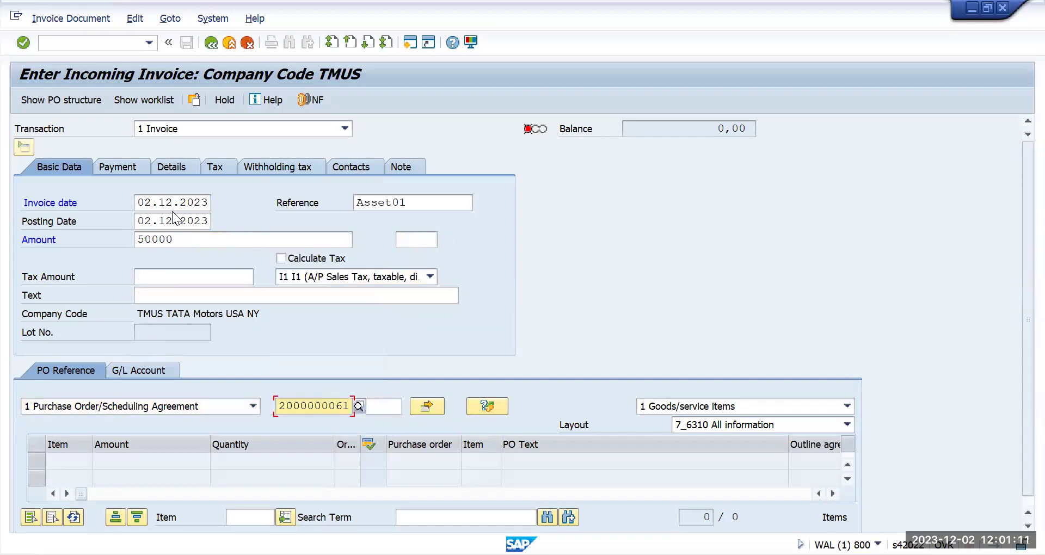
key(BackSpace)
text(2)
key(Tab)
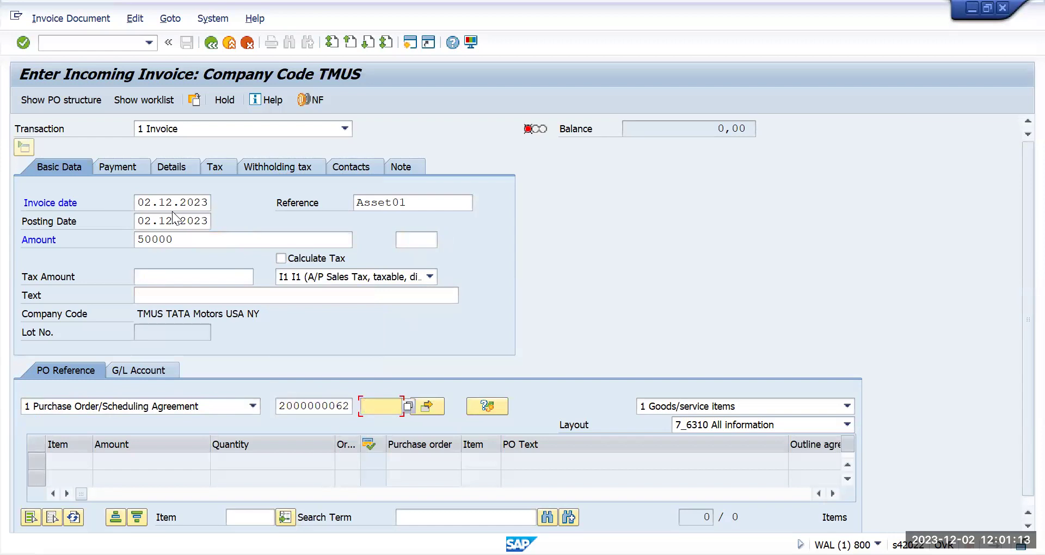
key(Return)
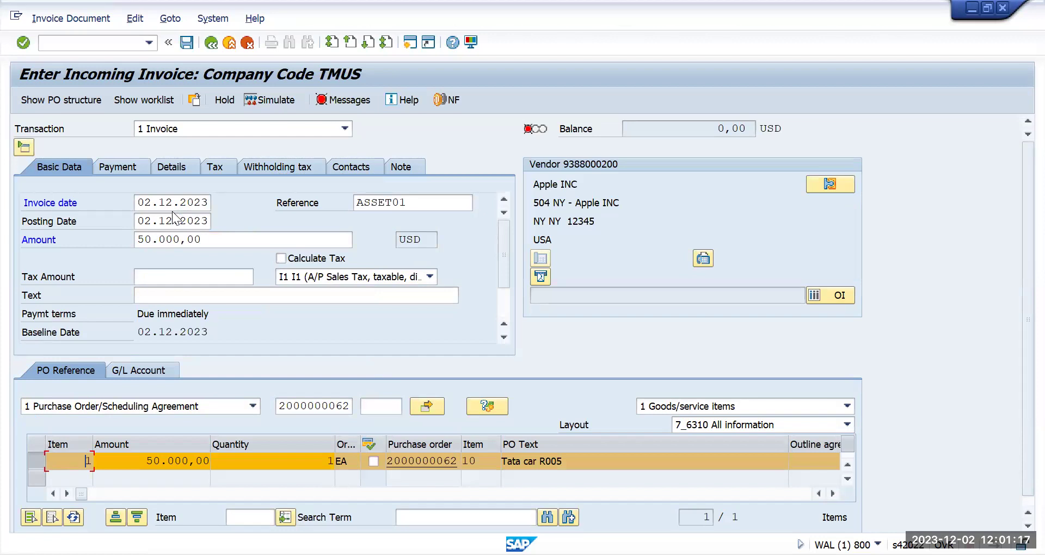
key(Return)
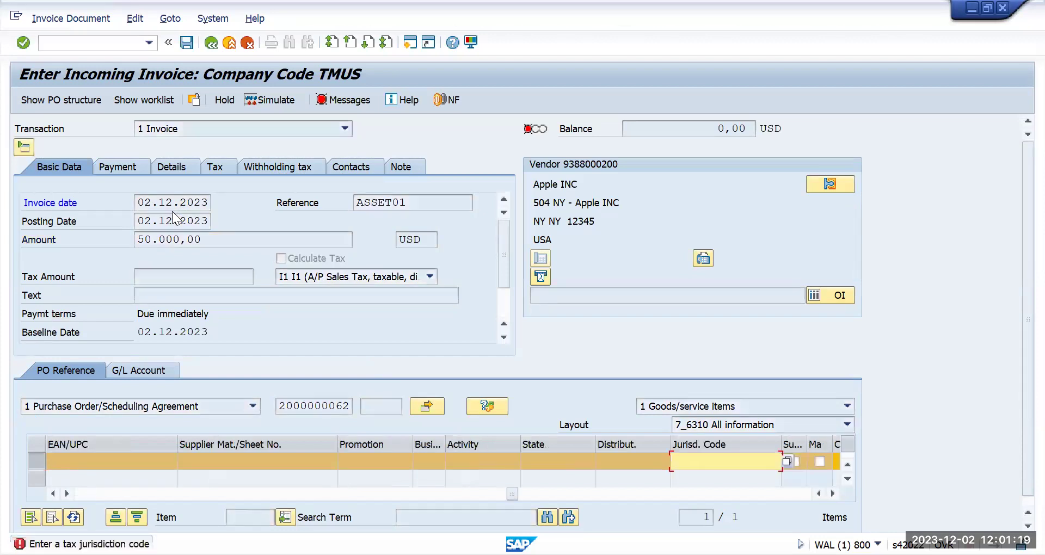
key(Down)
key(Return)
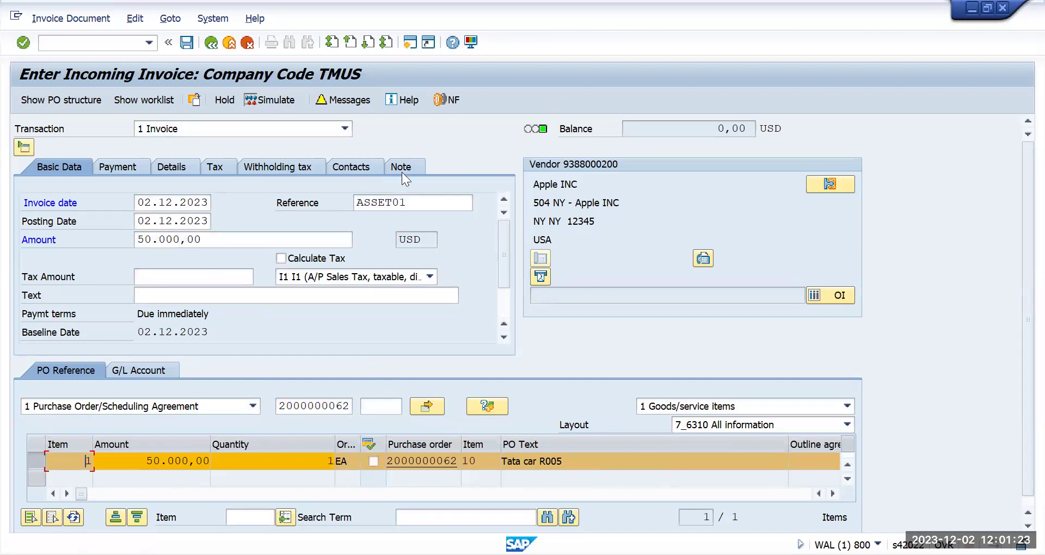
click(187, 44)
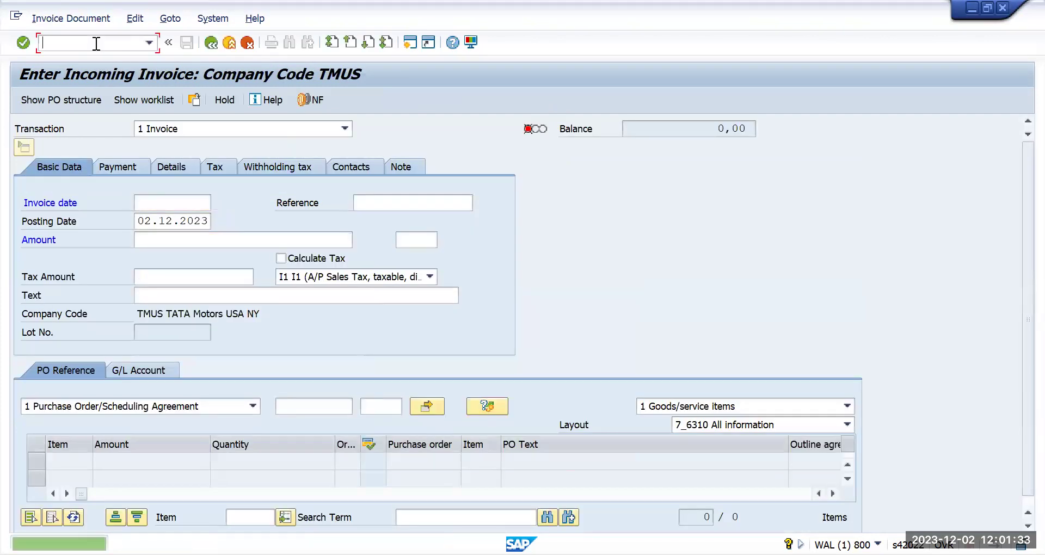
click(97, 43)
text(/nme23n)
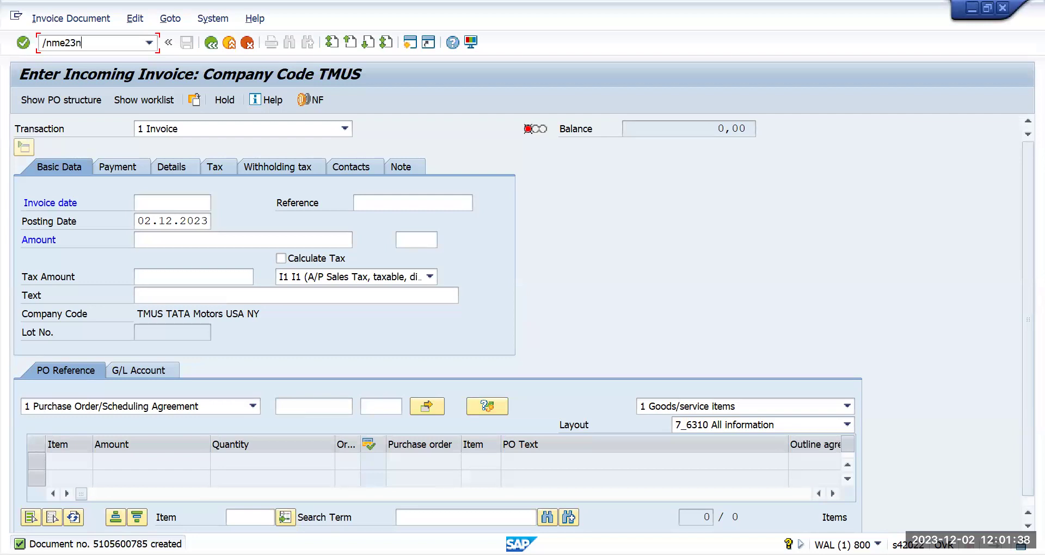
key(Return)
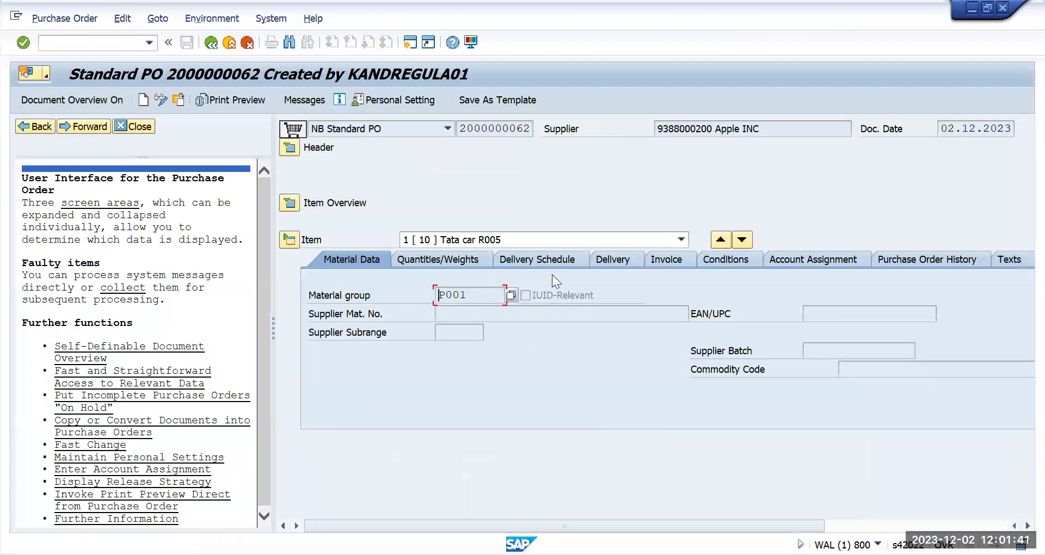
click(140, 128)
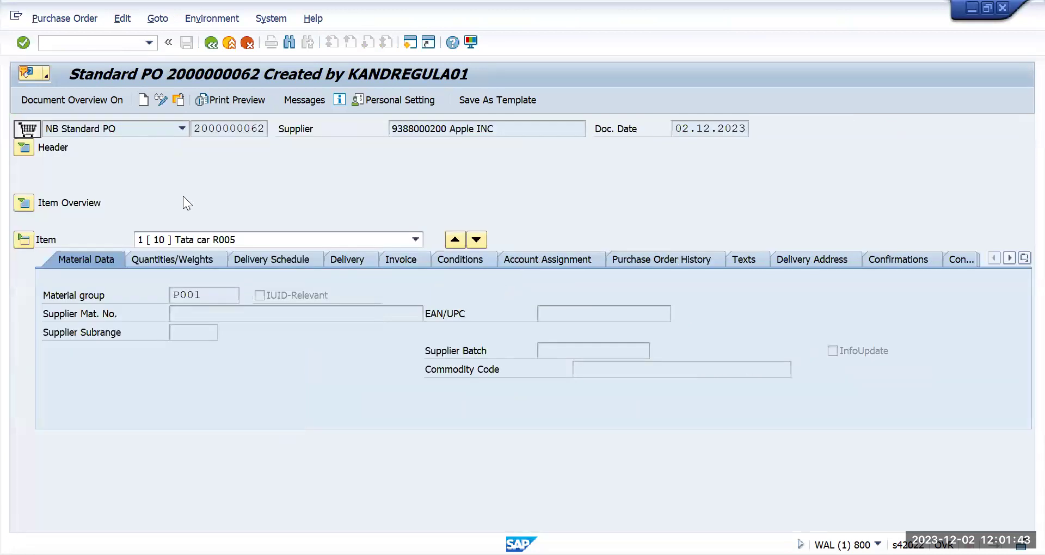
click(678, 260)
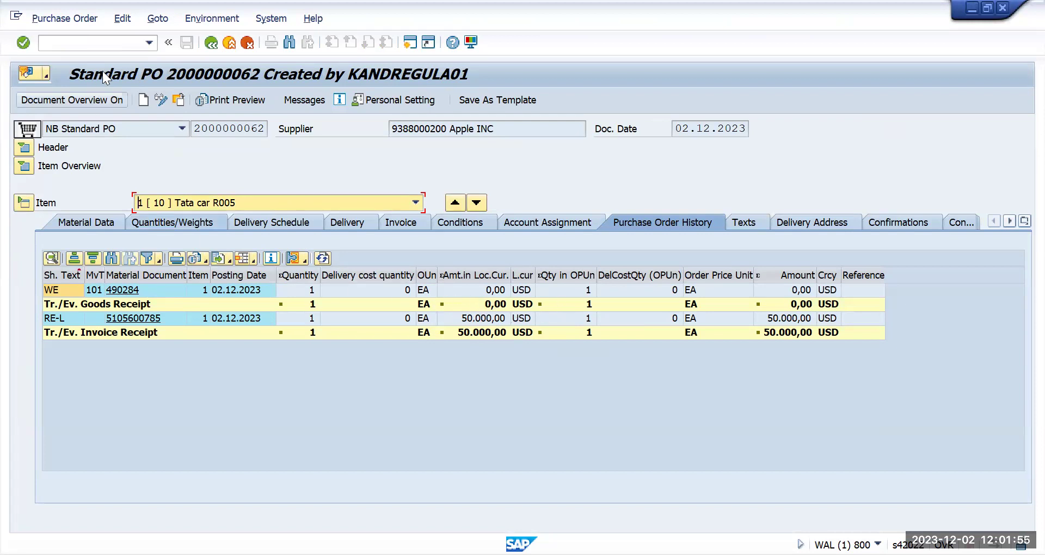
click(86, 46)
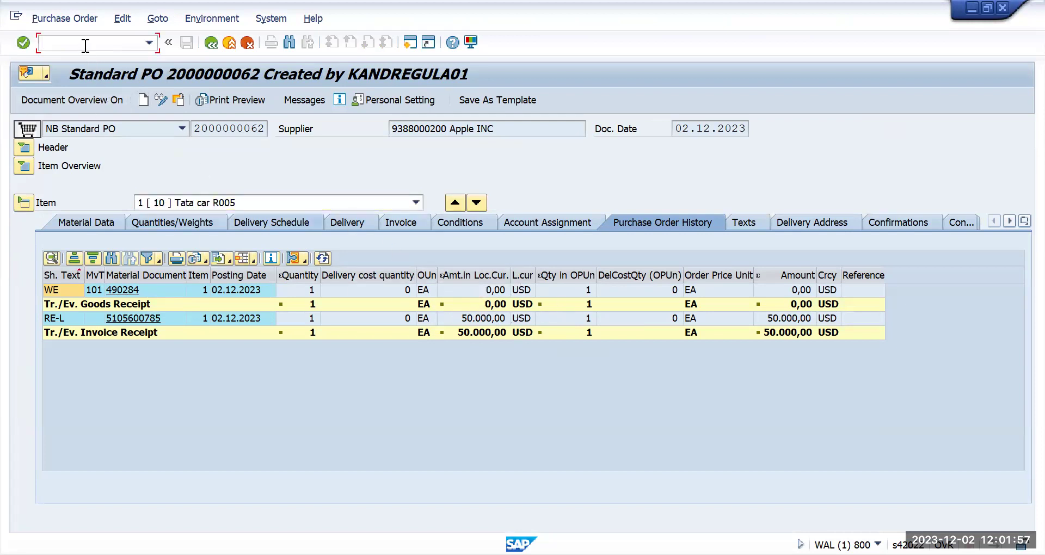
Return to the main menu and display asset 1000003's master data with AS03.
text(/n)
key(Return)
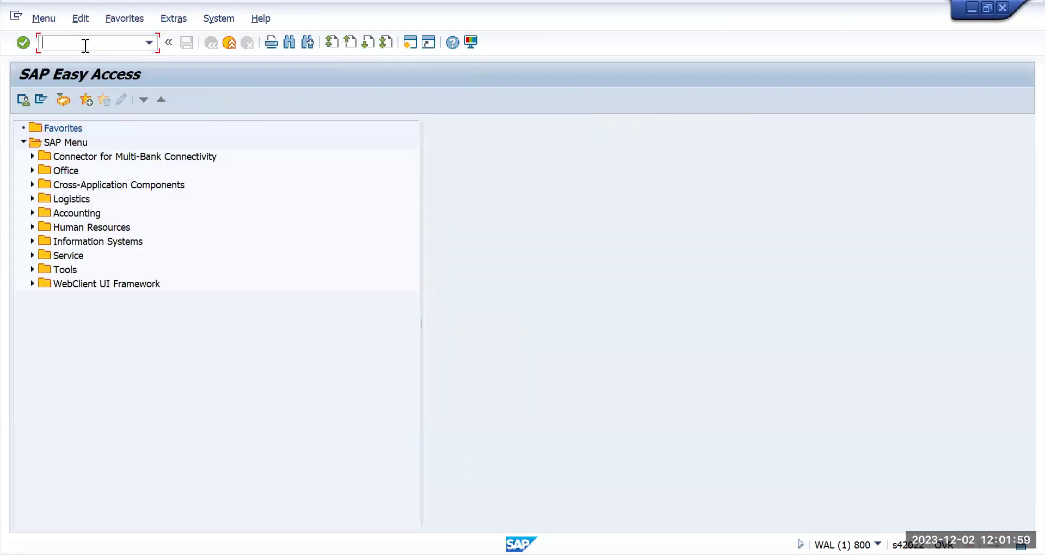
text(m)
key(BackSpace)
text(as03)
key(Return)
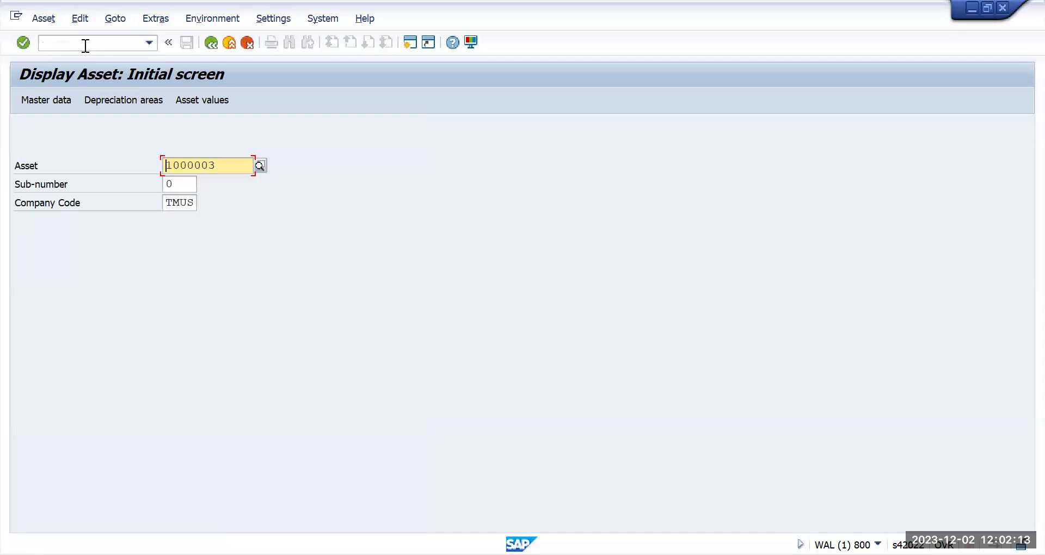
key(Return)
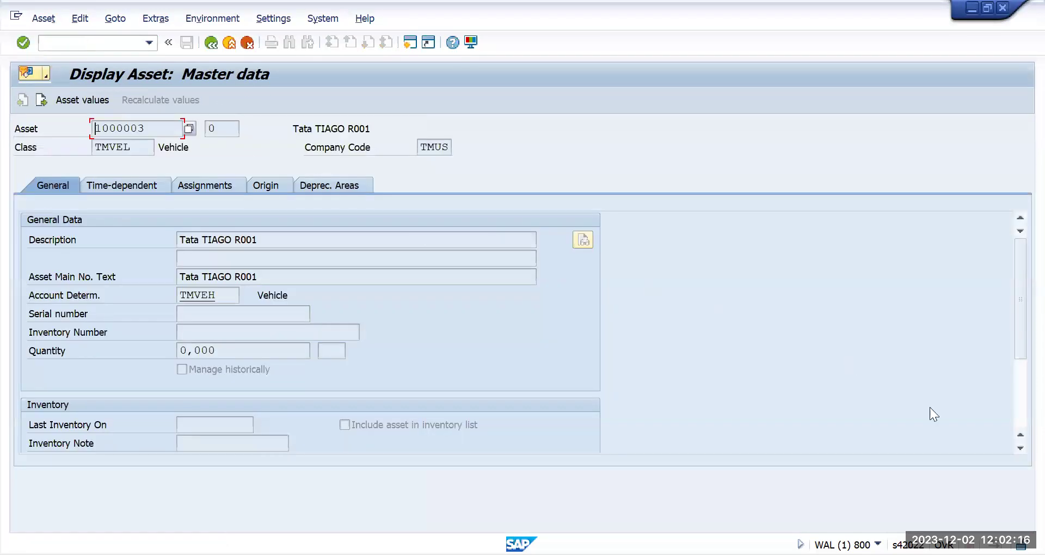
Confirm Capitalized On and First Acquisition 02.12.2023 under Posting information, then return to Easy Access.
click(1018, 401)
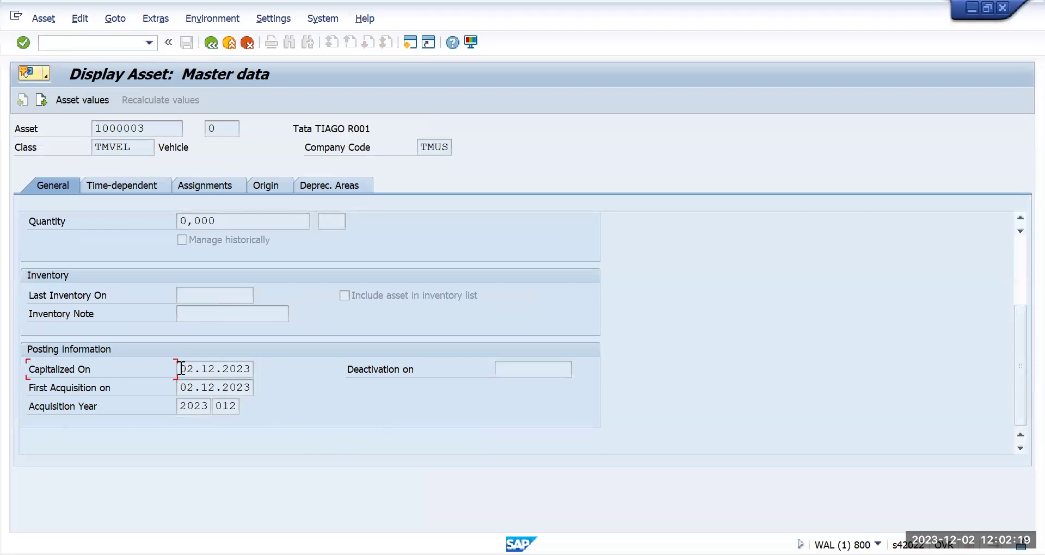
drag(181, 368, 274, 365)
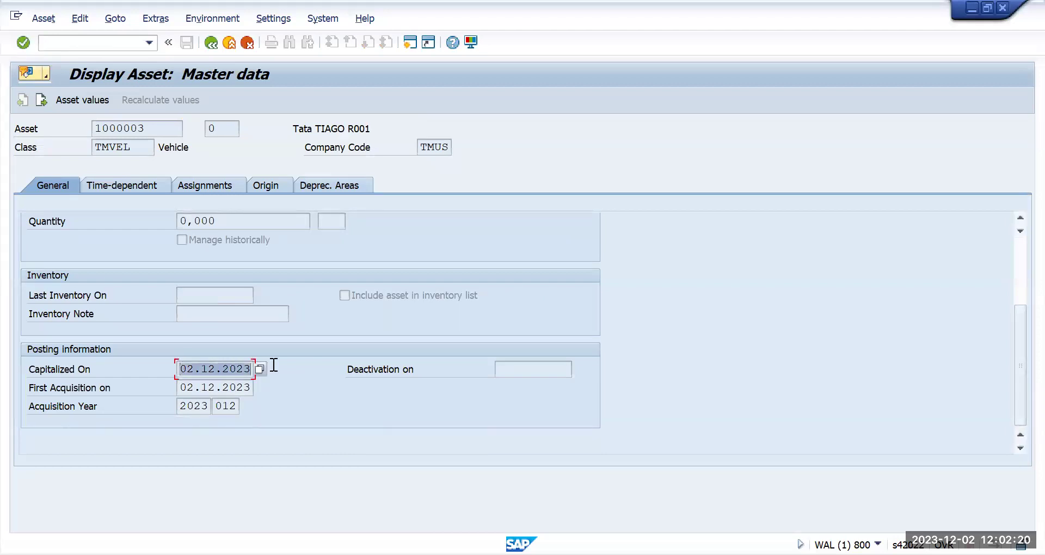
click(83, 44)
text(/n)
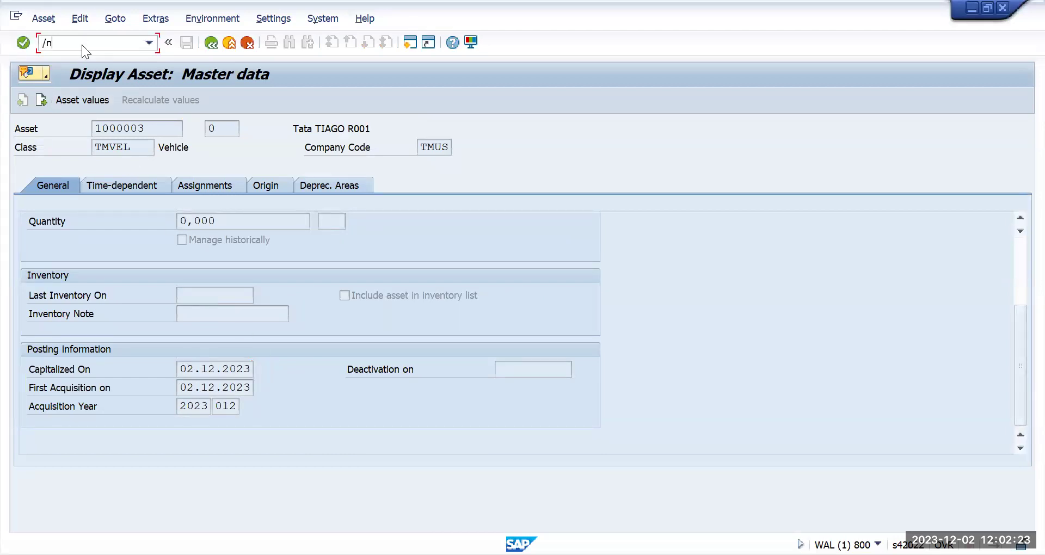
key(Return)
text(aw01n)
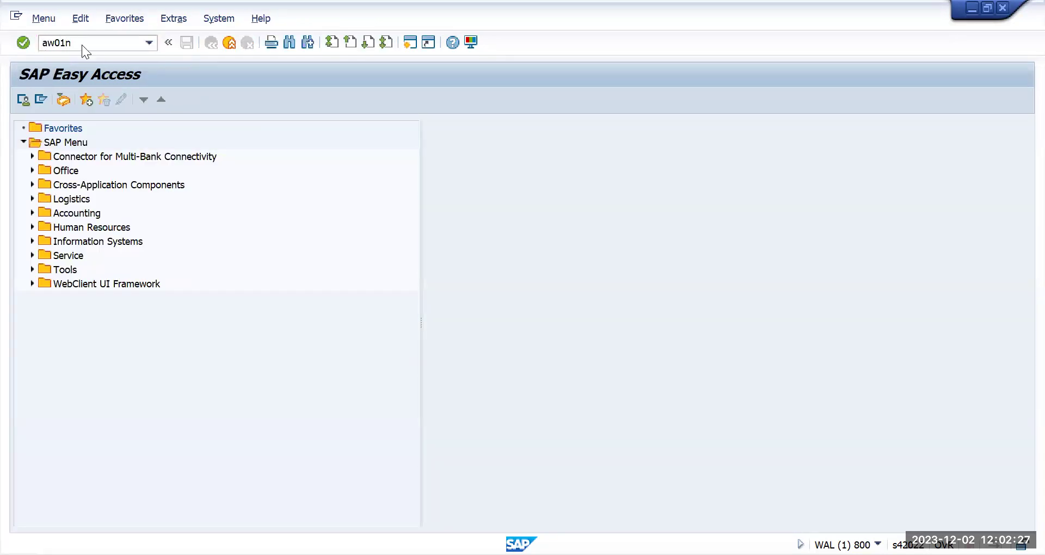
Check asset 1000003 in Asset Explorer: 50.000,00 USD acquisition, 1.041,67 planned 2023 depreciation.
key(Return)
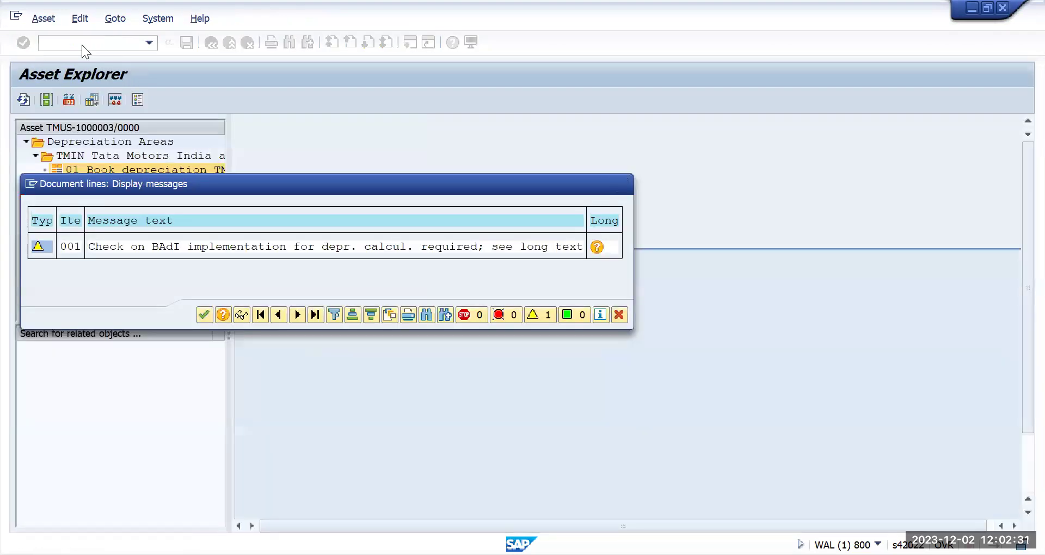
key(Return)
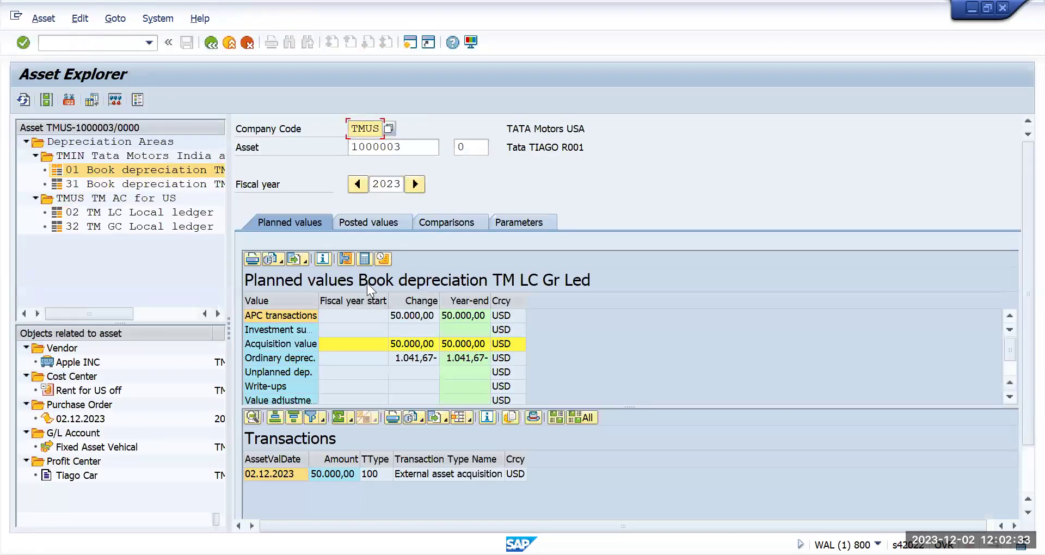
click(412, 345)
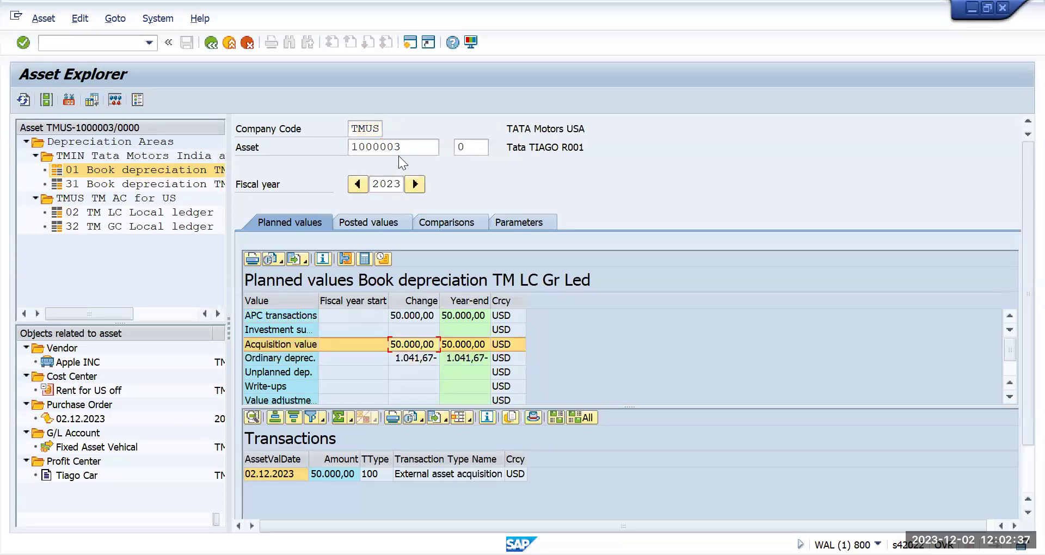
drag(414, 147, 373, 147)
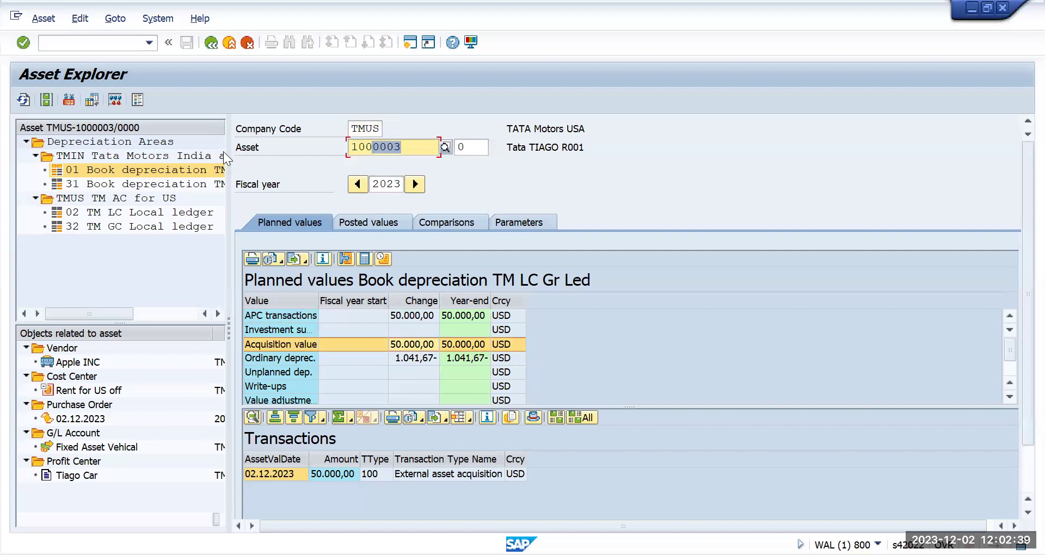
click(89, 46)
text(/n)
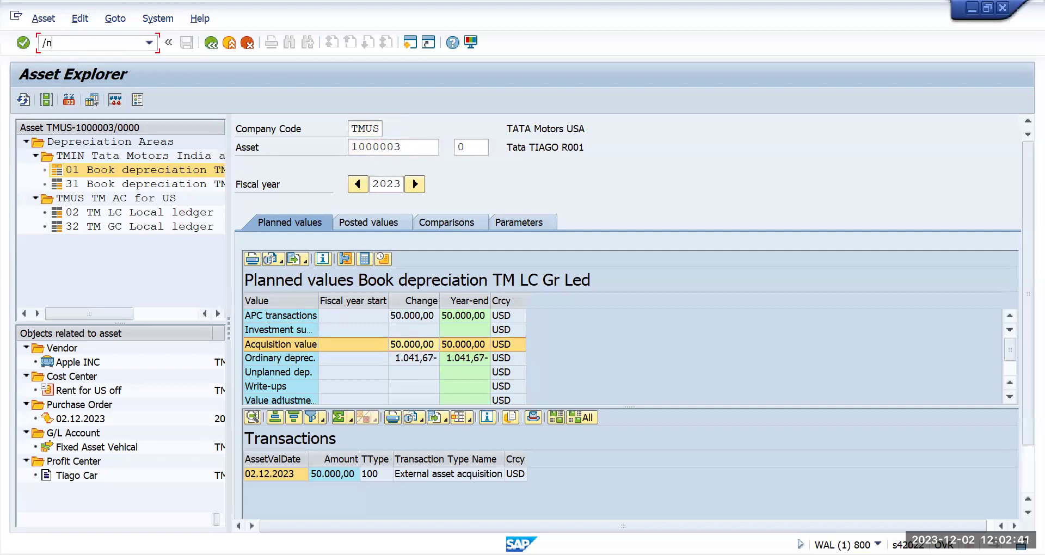
key(Return)
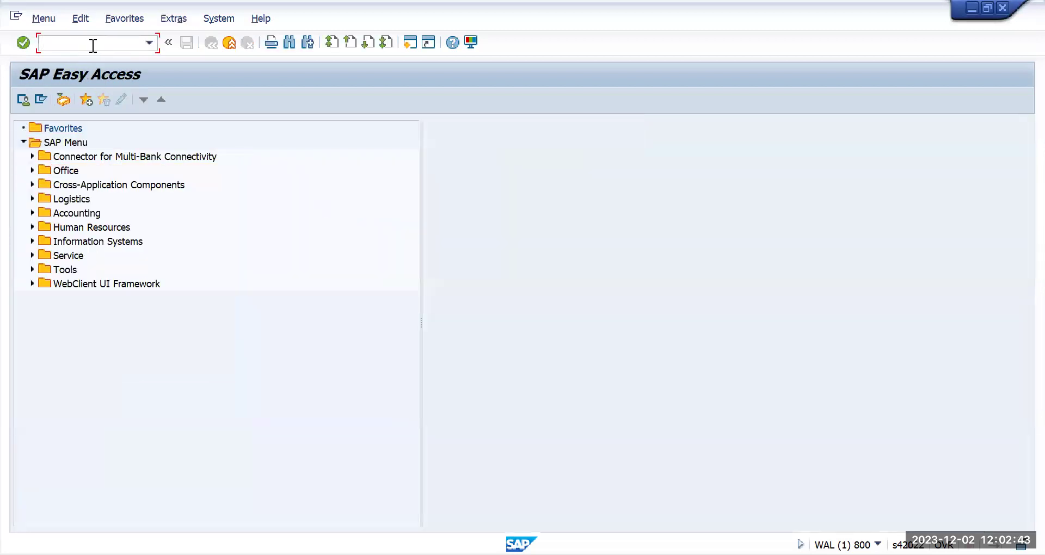